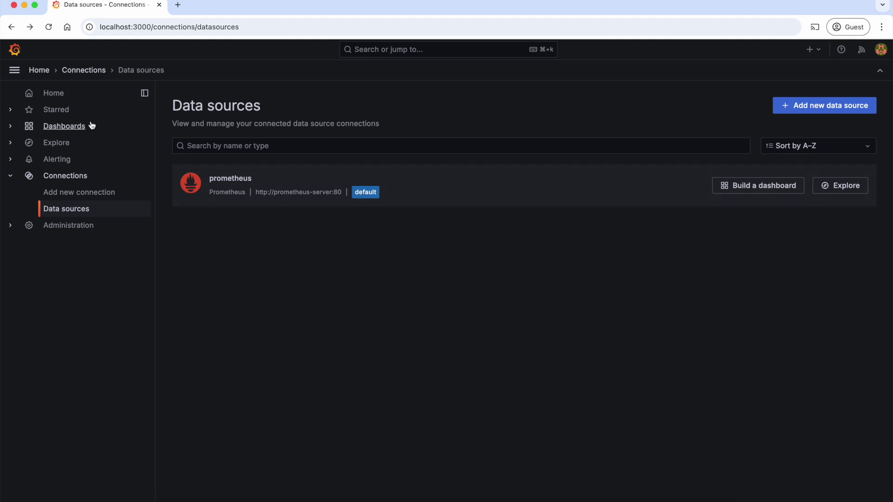
Create a new dashboard and add a visualization that uses the prometheus data source.
click(74, 127)
click(530, 352)
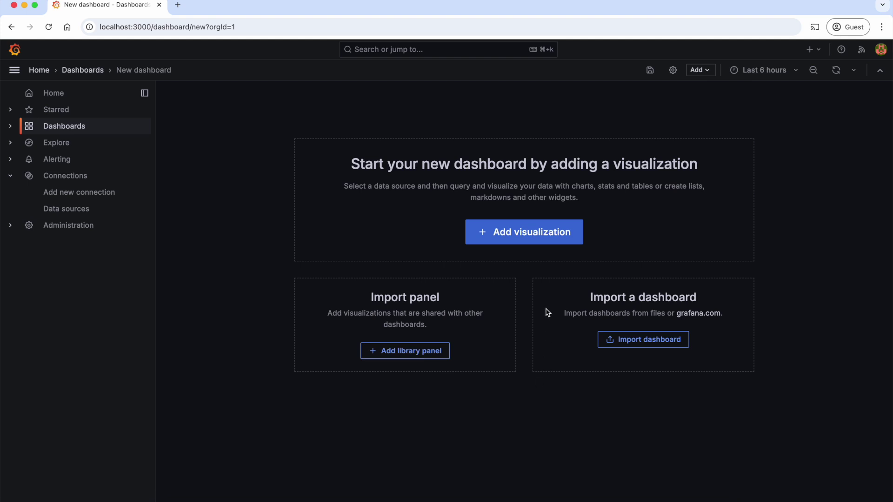
click(539, 234)
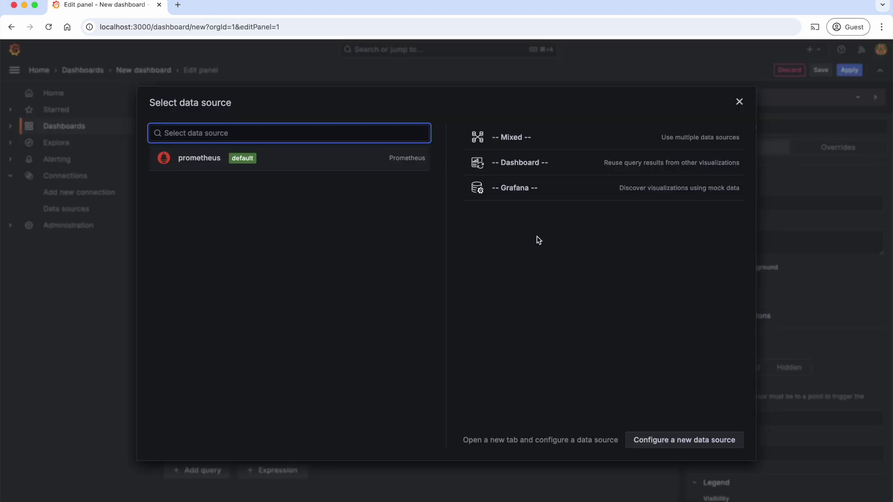
click(288, 163)
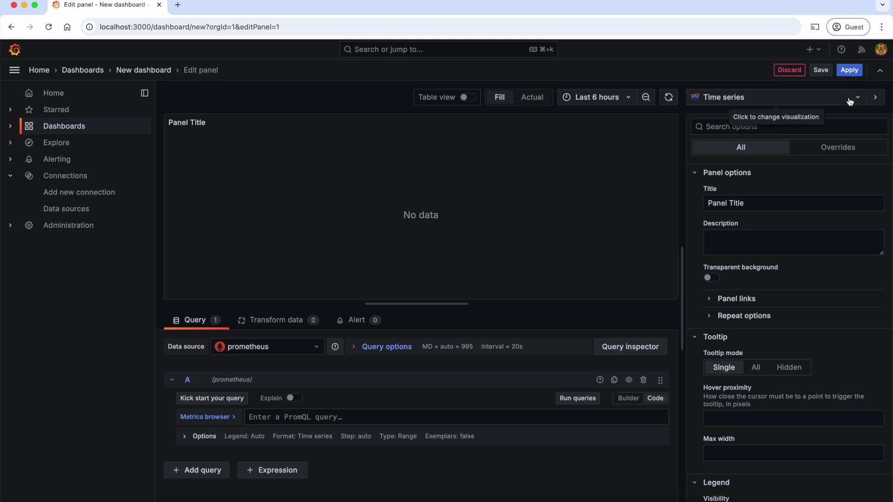
Change the panel to a Pie chart and title it "No.of pods running in cluster by namesapce".
click(833, 97)
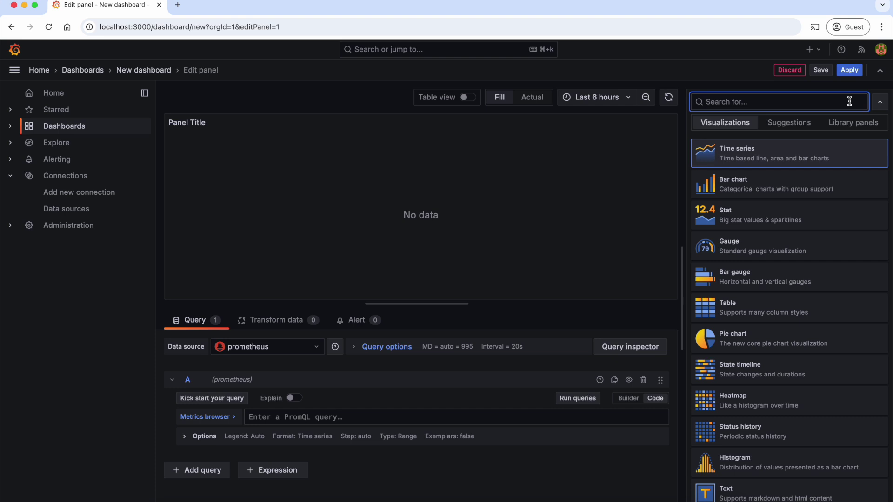
click(749, 336)
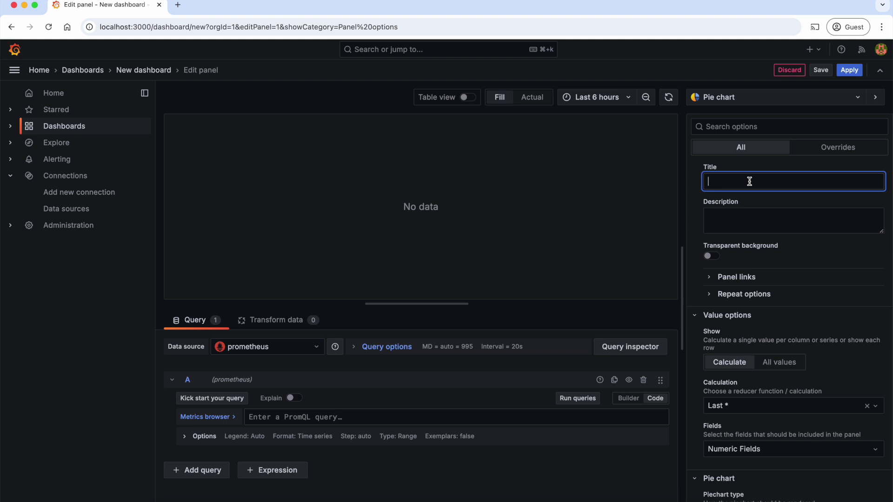
text(No.of pods running in cluster by namesapce)
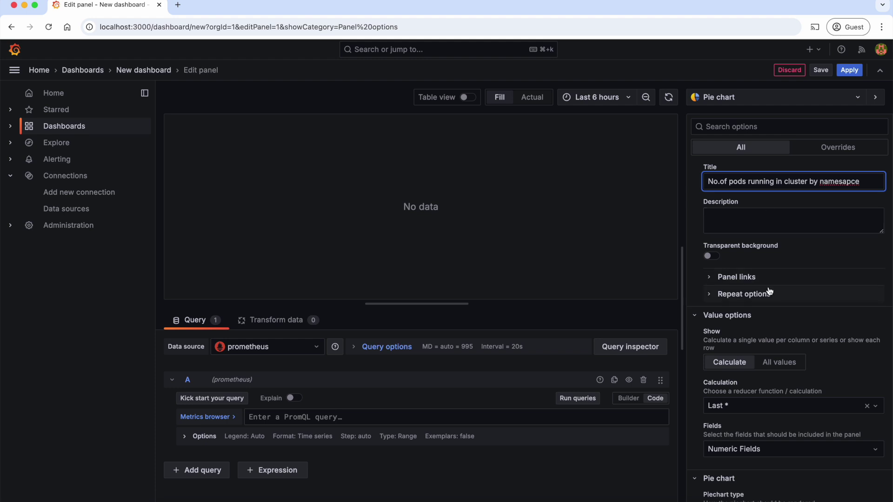
Run the query sum(kube_pod_status_phase) by (namespace) on the prometheus data source and inspect the pie slices.
click(312, 349)
click(279, 376)
click(300, 415)
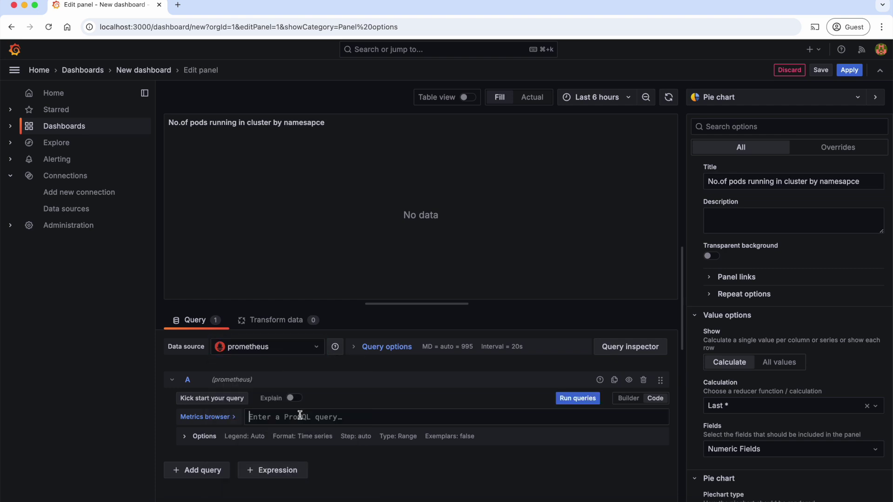
text(sum(kube_pod_status_phase) by (namespace))
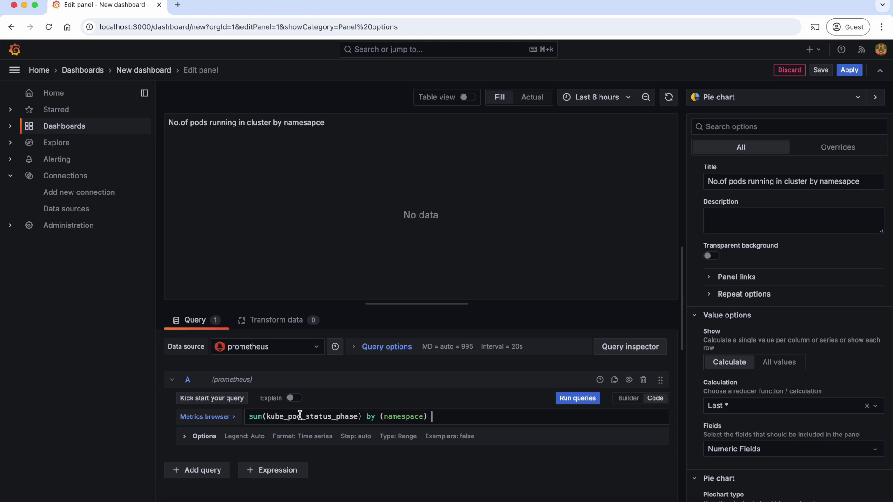
click(583, 403)
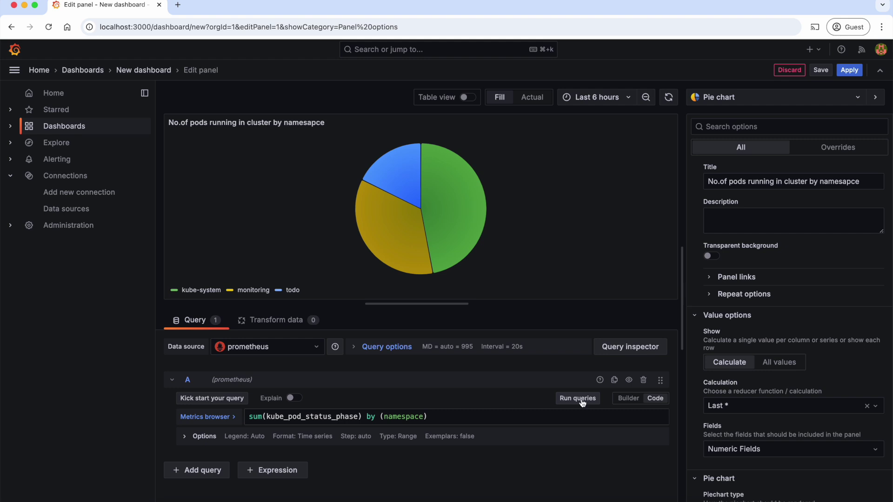
mouse_move(464, 230)
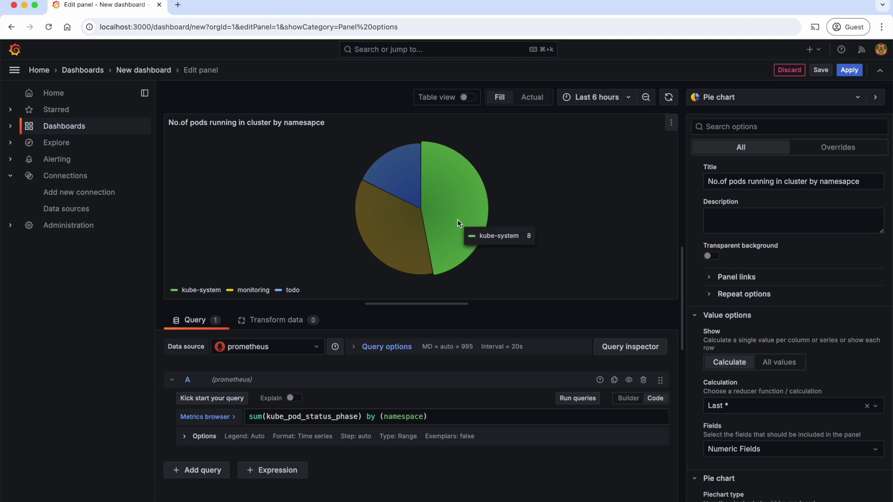
mouse_move(386, 165)
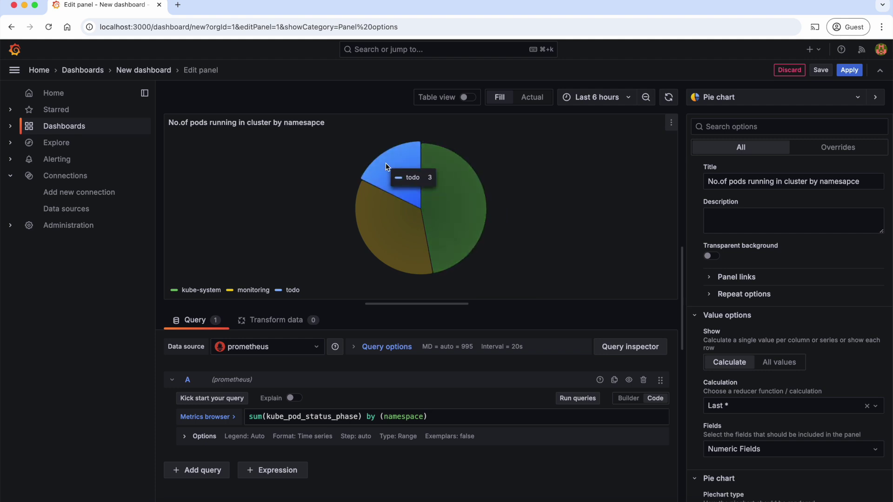
mouse_move(390, 228)
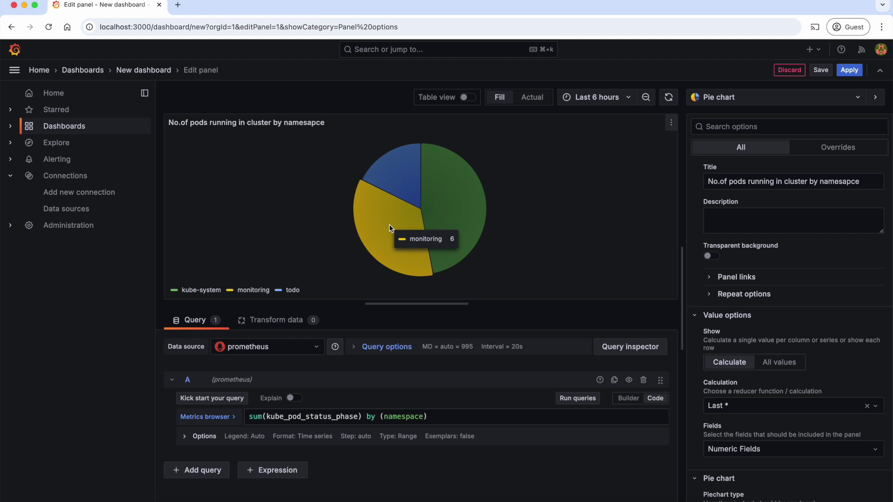
scroll(744, 326, down, 8)
click(709, 357)
click(709, 356)
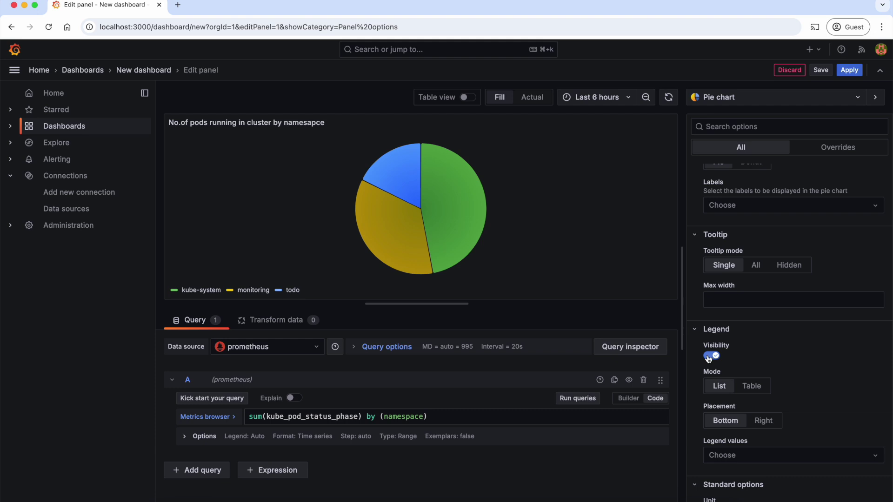
Save the dashboard under the title "Pos Stats".
click(820, 72)
drag(514, 169, 451, 171)
text(Pos Stats)
click(515, 273)
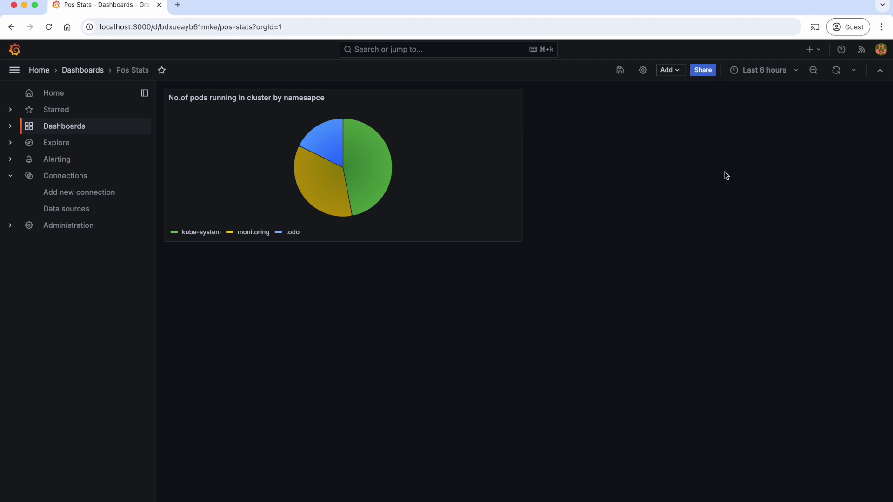
Add another visualization to the dashboard and change its type to Stat.
click(671, 70)
click(680, 89)
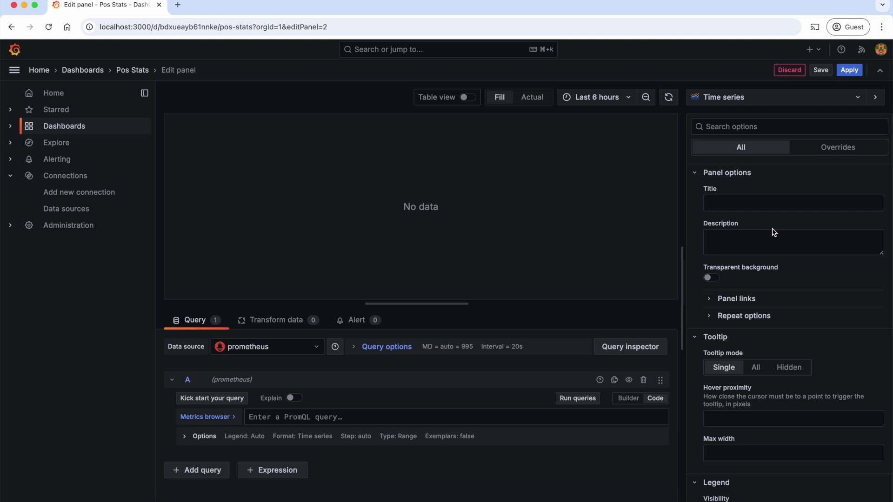
click(858, 97)
text(st)
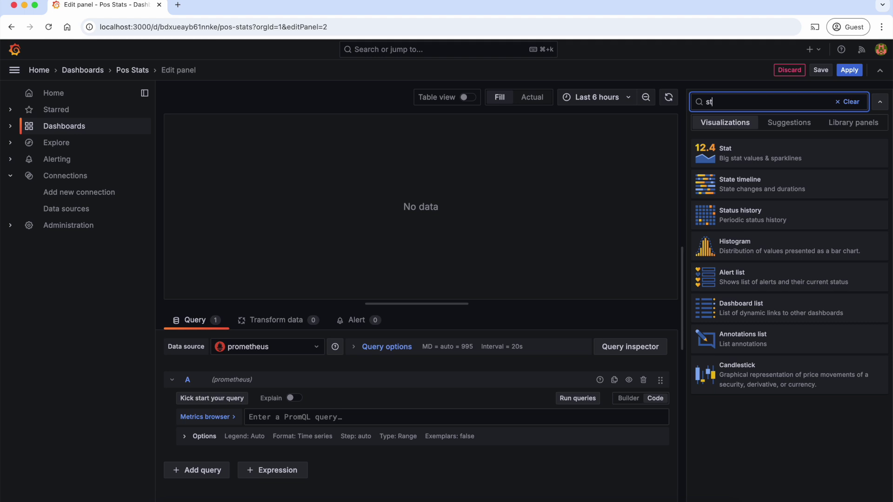
text(at)
key(Return)
Run the query count(kube_pod_status_phase{phase="Running"}) in the Stat panel.
click(346, 417)
text(count(kube_pod_status_phase{phase="Running"}))
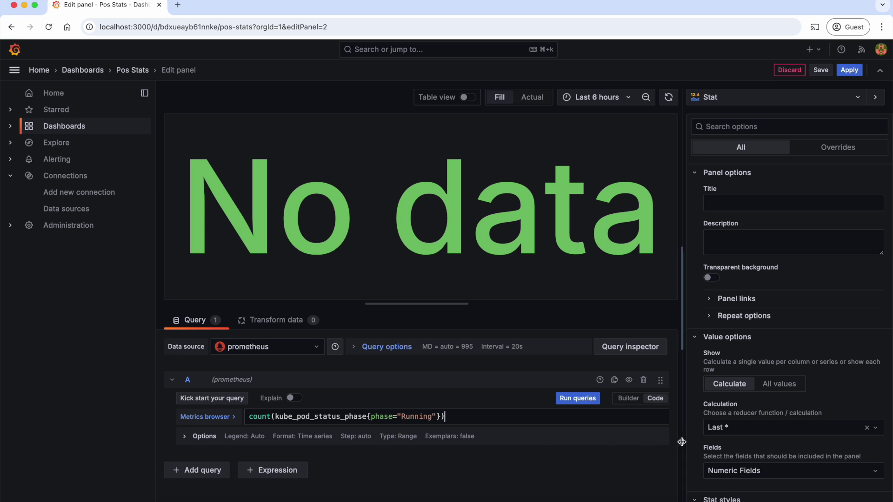
click(578, 398)
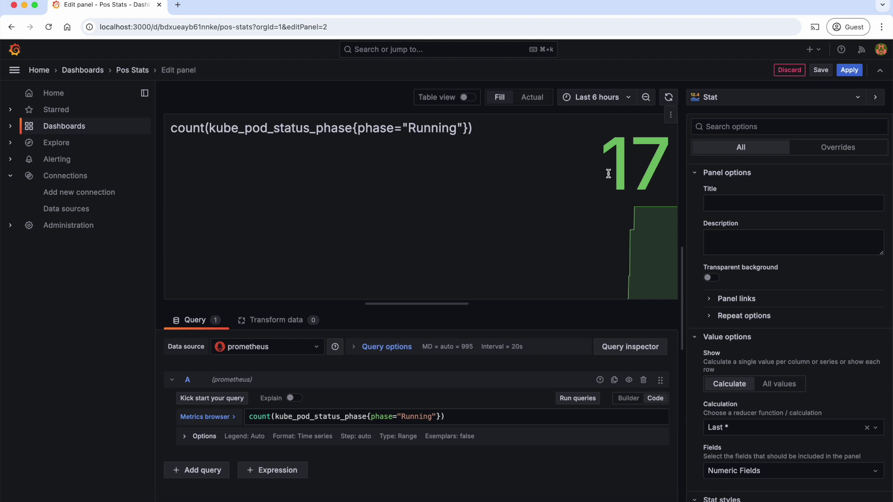
Set the stat value's unit to the custom text "pods" and the graph mode to None.
scroll(744, 325, down, 10)
click(744, 447)
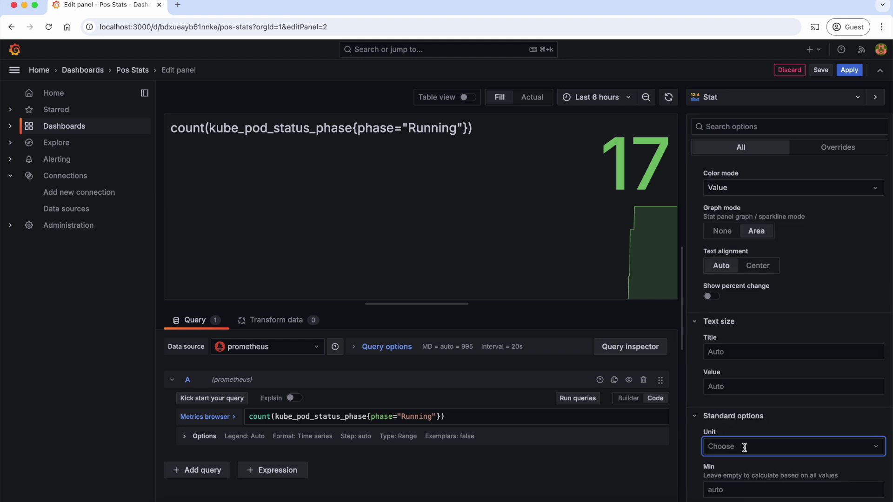
text(pods)
key(Return)
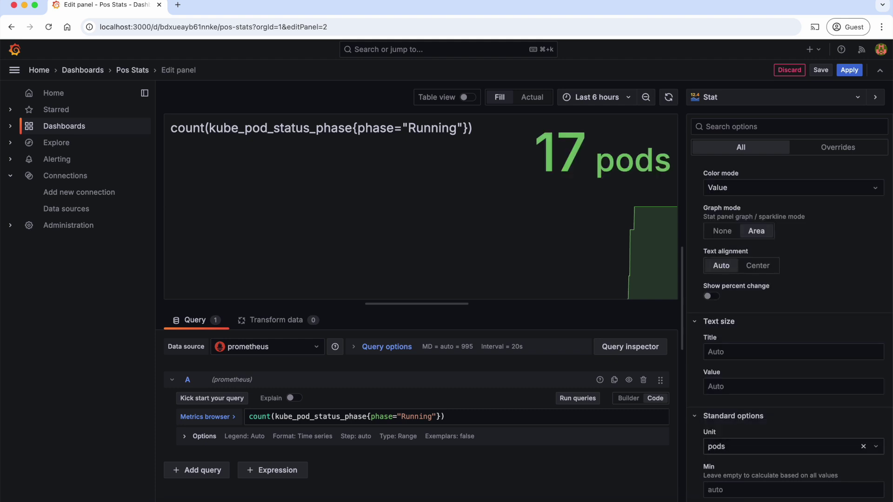
scroll(726, 279, up, 1)
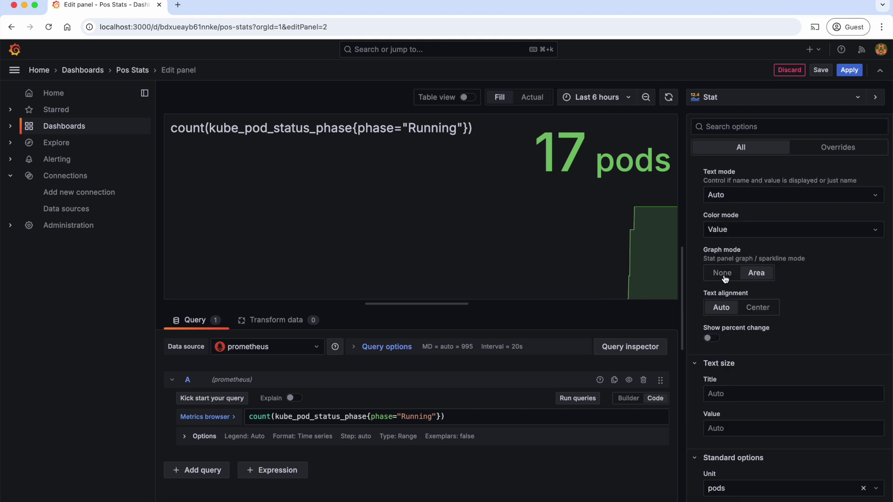
click(724, 277)
Title the Stat panel "Total no.of pods Running" and apply it to the dashboard.
scroll(744, 233, up, 6)
click(752, 204)
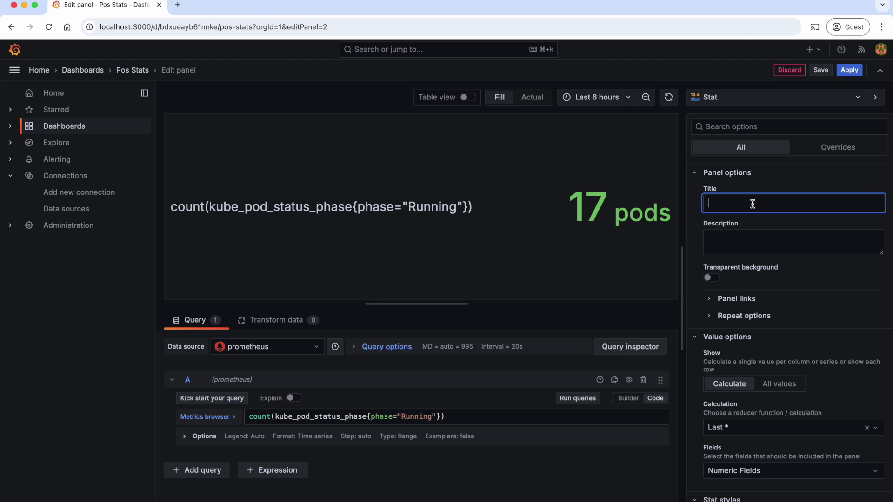
text(Total no.of pods Running)
key(Tab)
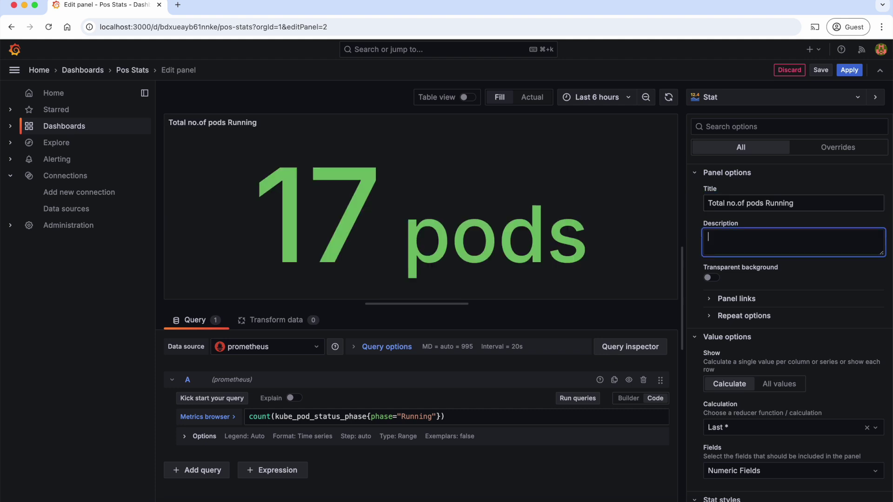
click(850, 70)
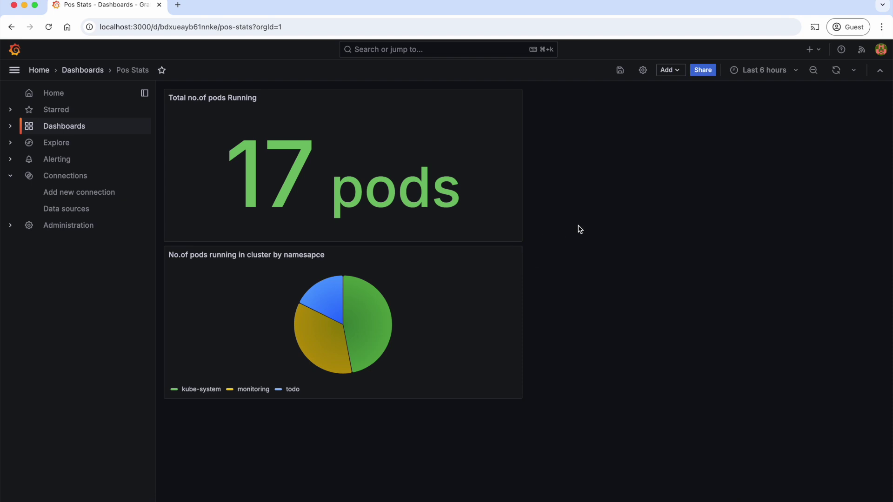
Add a time series visualization and run sum(rate(container_cpu_usage_seconds_total{pod=~"utility-api-.*", container!="POD", namespace="todo"}[5m])) by (pod).
click(671, 70)
click(663, 88)
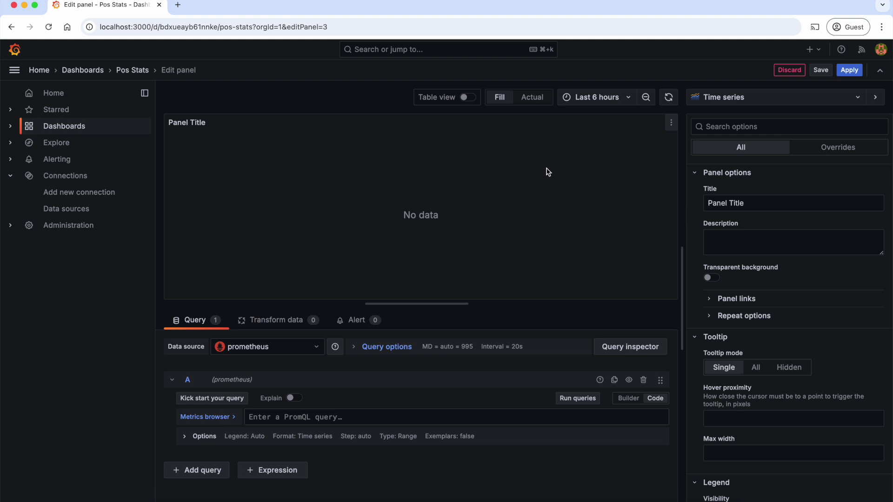
click(313, 417)
text(sum(rate(container_cpu_usage_seconds_total{pod=~"utility-api-.*", container!="POD", namespace="todo"}[5m])) by (pod))
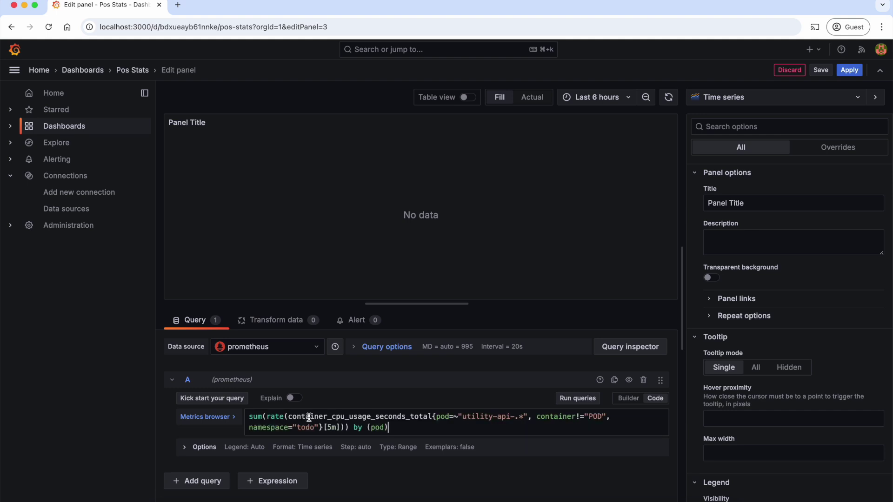
click(578, 399)
mouse_move(621, 201)
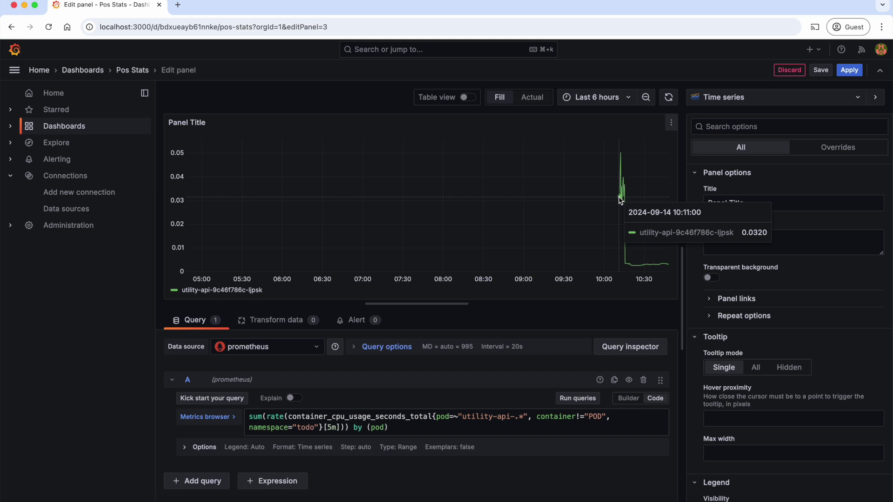
Title the time series panel "CPU Usage of Pods" and apply it to the dashboard.
triple_click(739, 208)
text(CPU Usage of Pods)
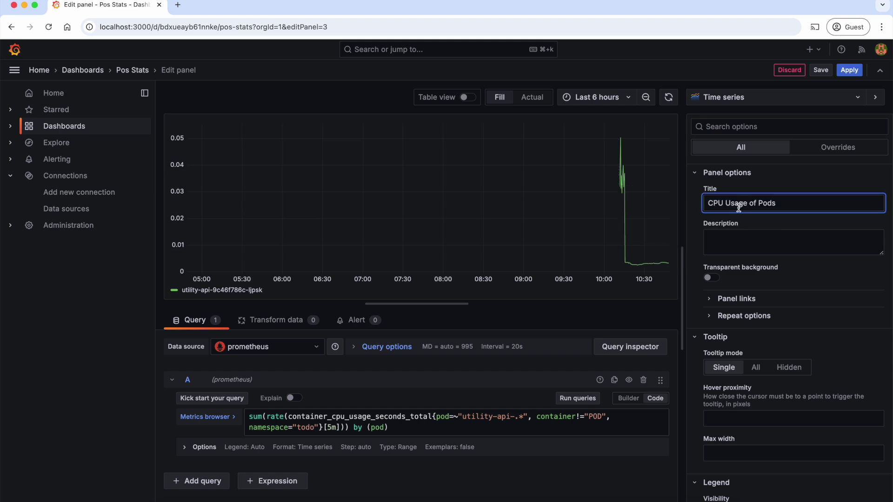
drag(396, 428, 183, 406)
triple_click(757, 204)
key(super+c)
key(BackSpace)
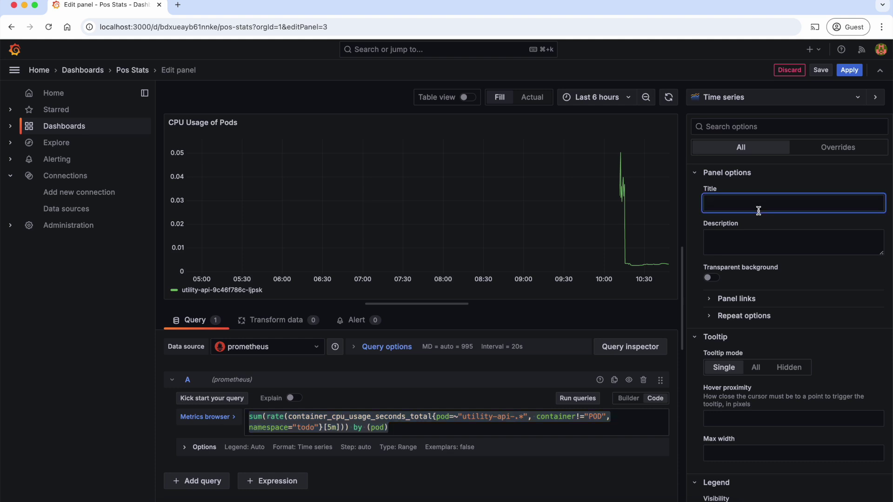
key(super+v)
click(850, 70)
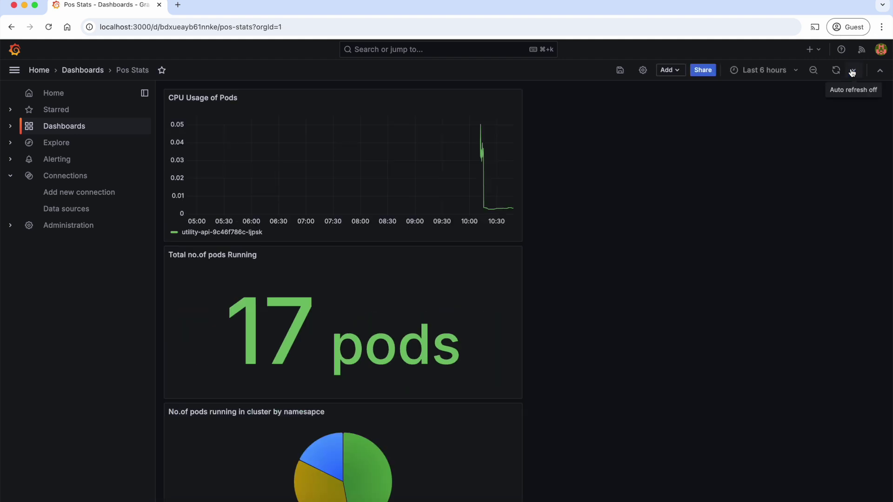
Add a fourth visualization to the dashboard and change its type to Gauge.
click(670, 69)
click(660, 85)
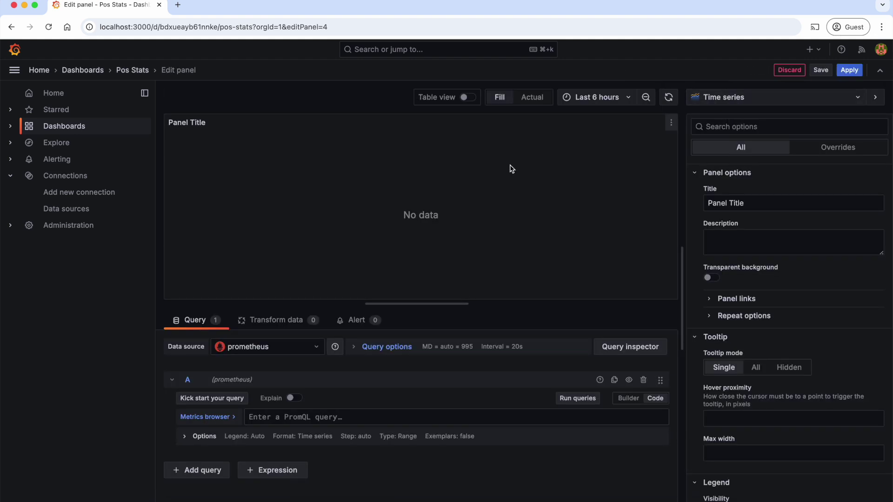
click(761, 100)
text(gau)
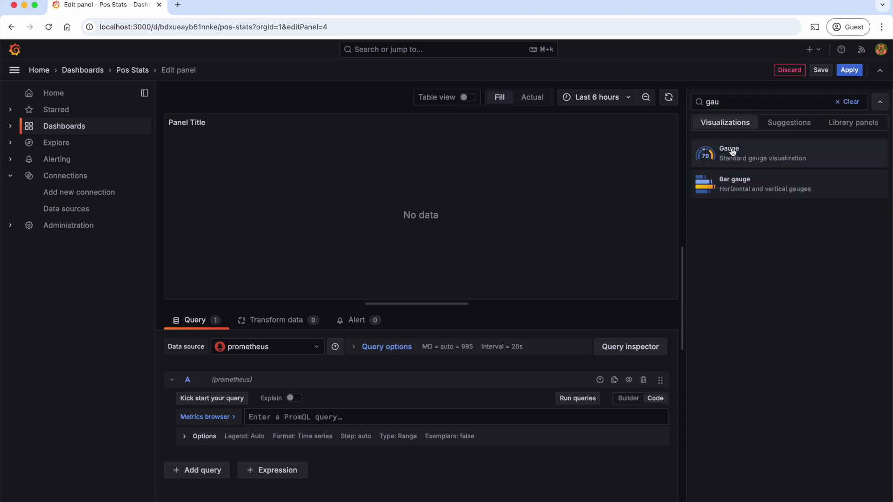
click(733, 151)
Run the query sum(rate(container_cpu_usage_seconds_total{namespace="todo", pod=~"utility-api-.*", container!="POD"}[5m])) by (pod) in the Gauge panel.
click(327, 418)
text(sum(rate(container_cpu_usage_seconds_total{namespace="todo", pod=~"utility-api-.*", container!="POD"}[5m])) by (pod))
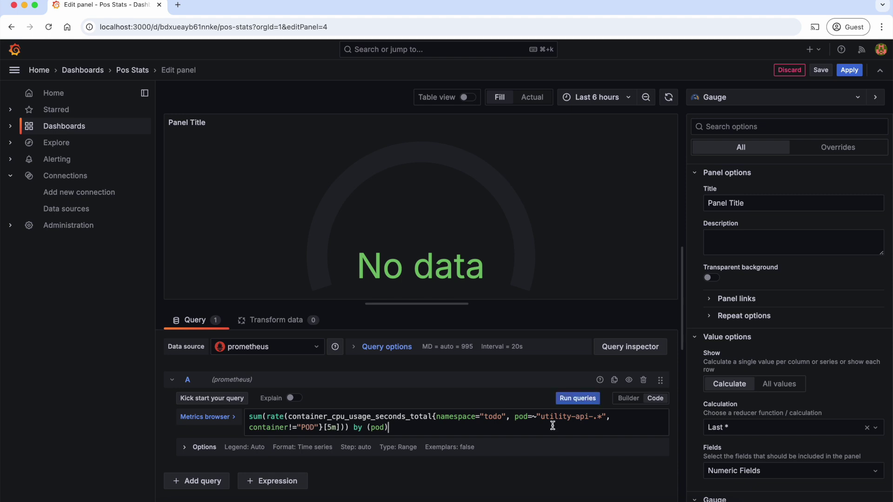
click(579, 399)
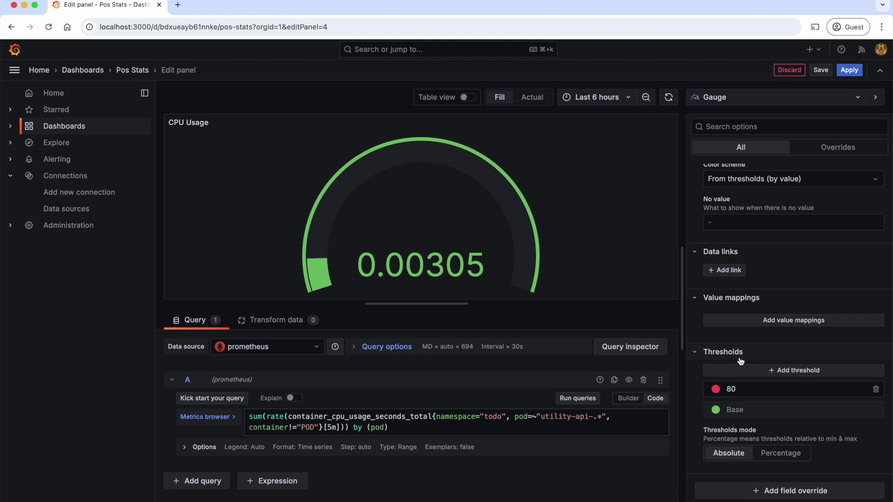
Set the gauge's red threshold to 50 in Percentage mode and shrink the applied gauge panel on the dashboard.
drag(746, 390, 724, 393)
text(5)
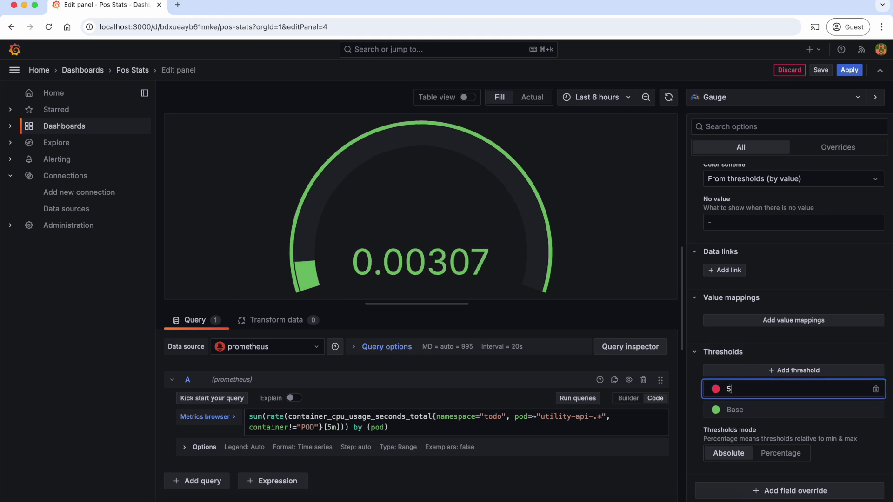
click(774, 455)
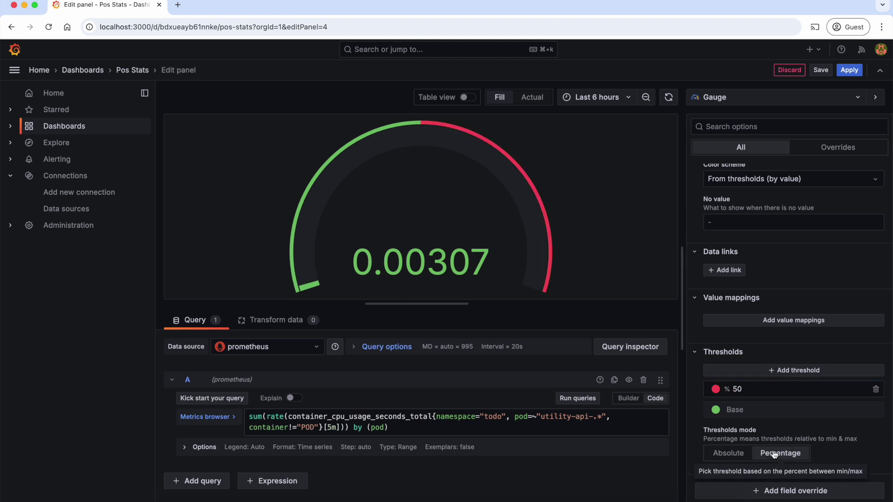
click(850, 69)
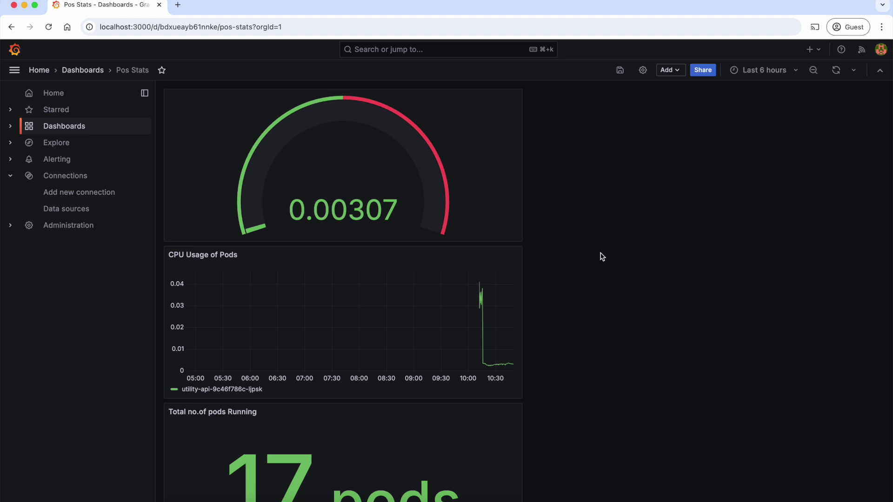
drag(518, 239, 353, 220)
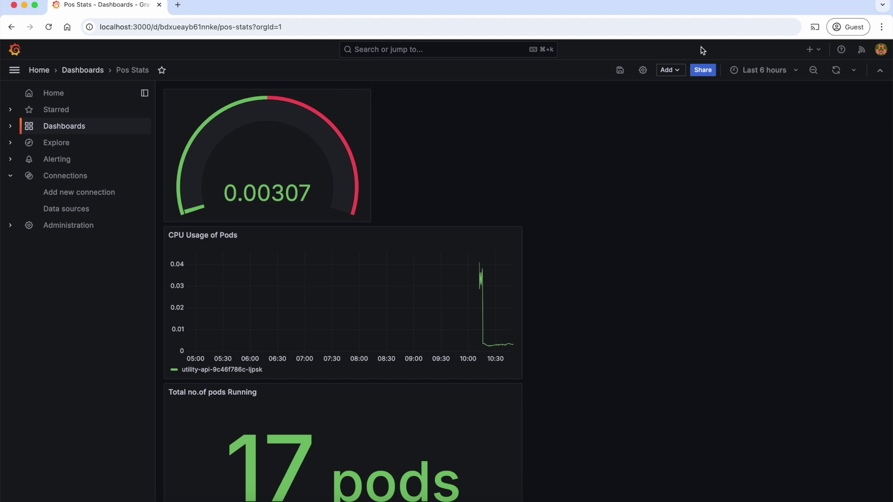
Add a row to the dashboard and title it "CPU Usage".
click(676, 71)
click(651, 105)
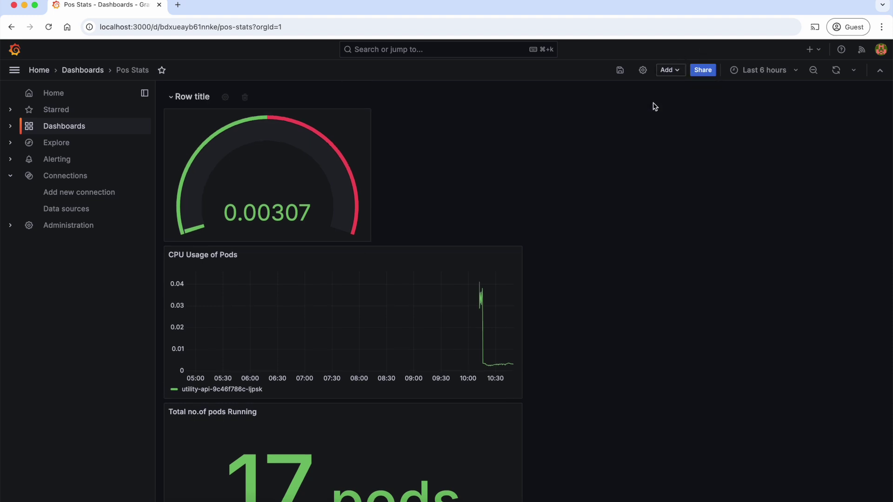
click(225, 97)
drag(385, 139, 206, 145)
text(CPU Usage)
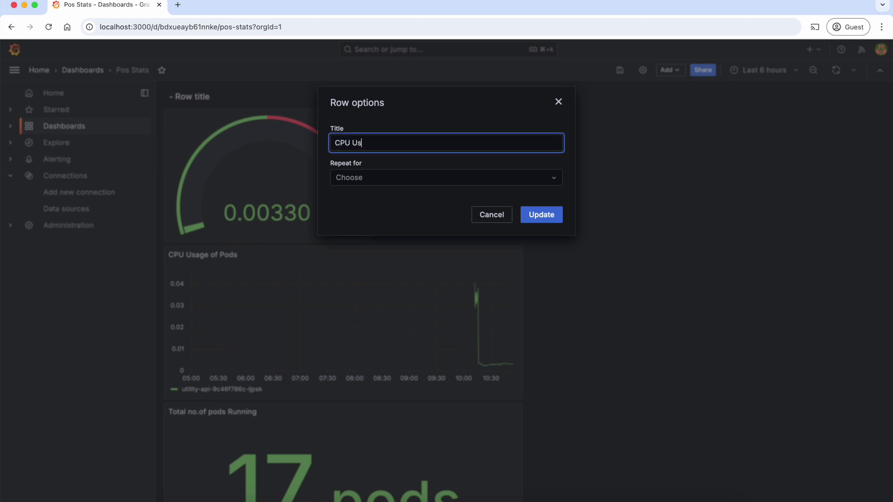
click(538, 214)
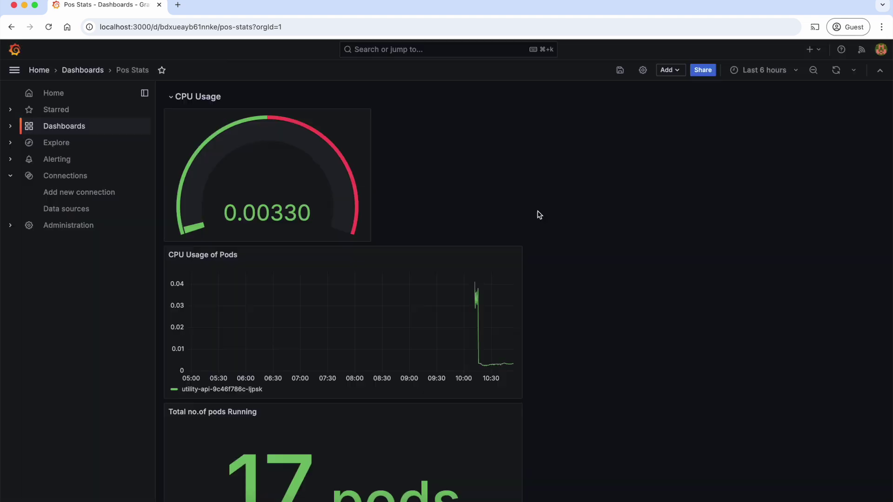
Add another row above the CPU Usage row and title it "Pod Stats".
click(531, 73)
click(523, 102)
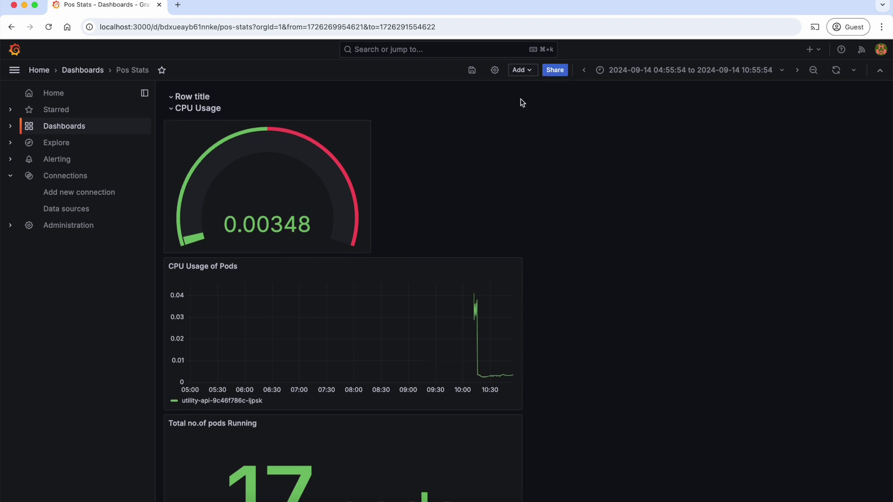
click(226, 98)
text(Po)
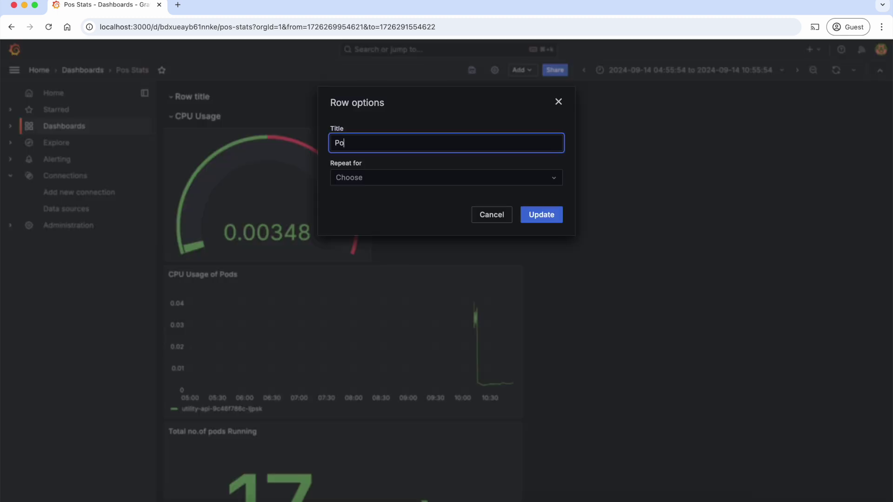
text(d Stats)
click(524, 216)
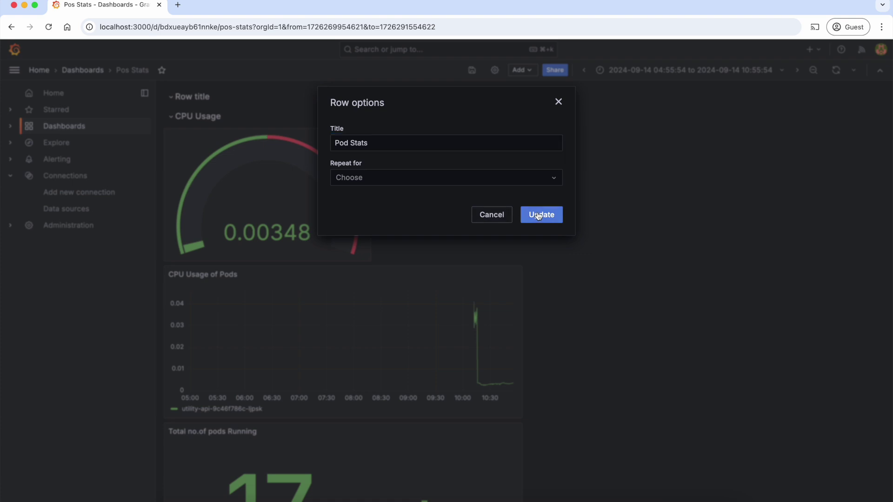
Arrange the two pod count panels side by side under Pod Stats and place CPU Usage of Pods beside the gauge under CPU Usage.
drag(193, 434, 188, 114)
scroll(189, 114, down, 3)
drag(171, 365, 538, 119)
scroll(193, 135, up, 5)
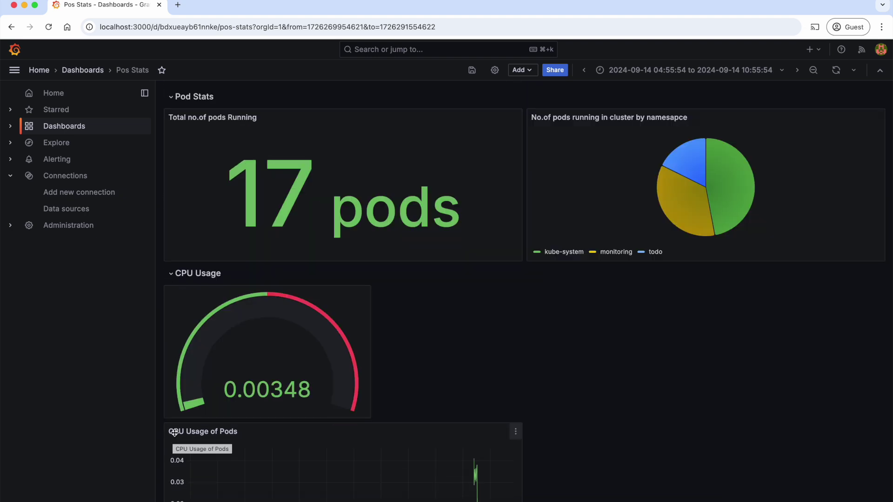
drag(195, 368, 403, 288)
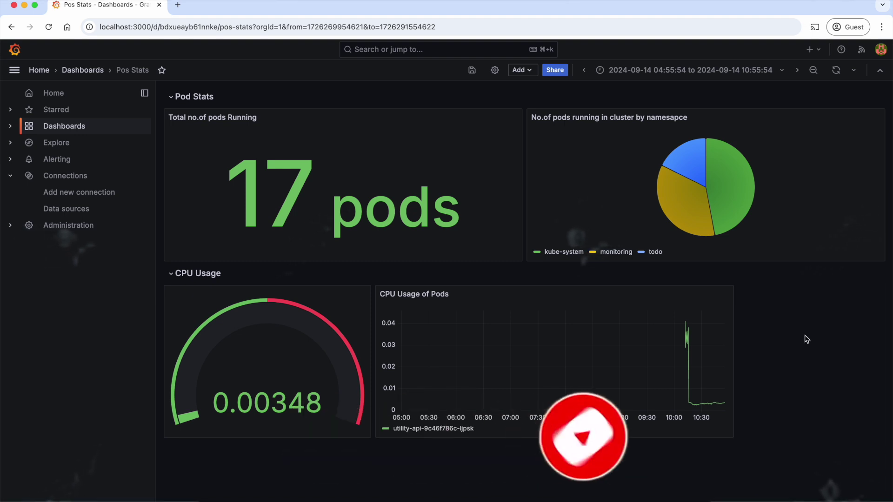
Save the dashboard with the note "Added more panels" after reviewing the JSON diff of the changes.
click(472, 70)
click(512, 190)
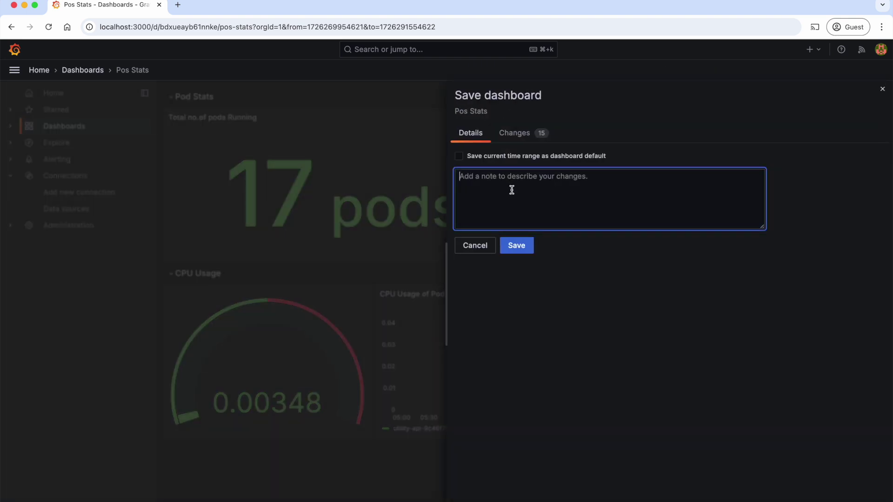
text(A)
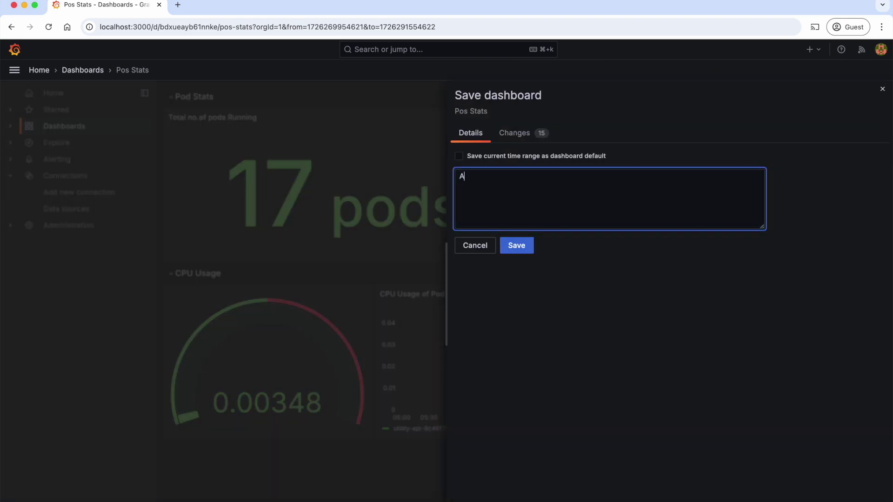
text(dded more panels)
click(527, 134)
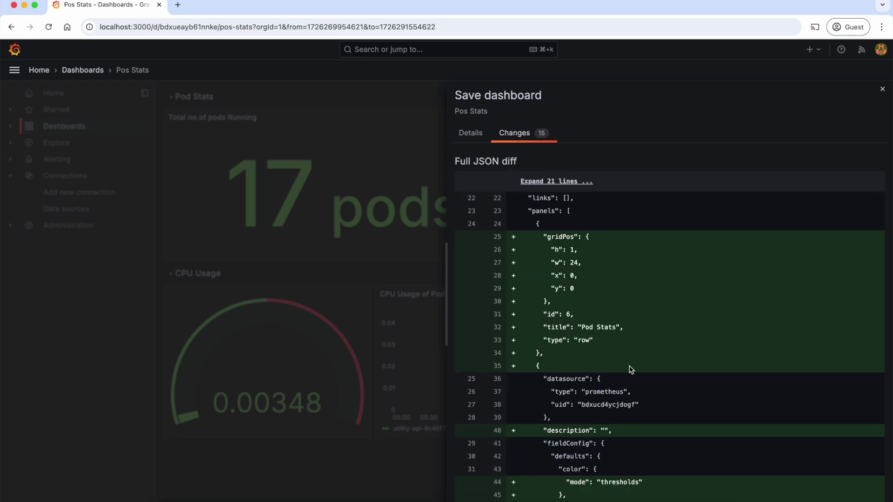
scroll(630, 365, down, 10)
scroll(631, 370, down, 5)
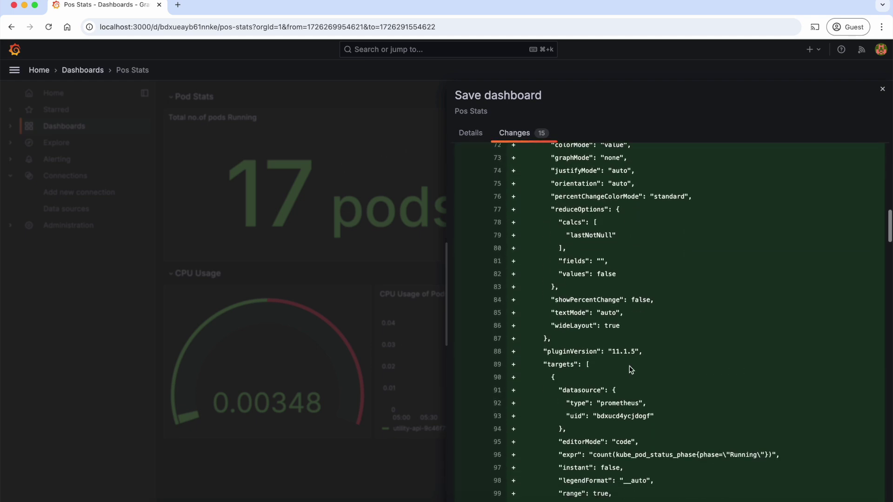
click(471, 133)
click(516, 245)
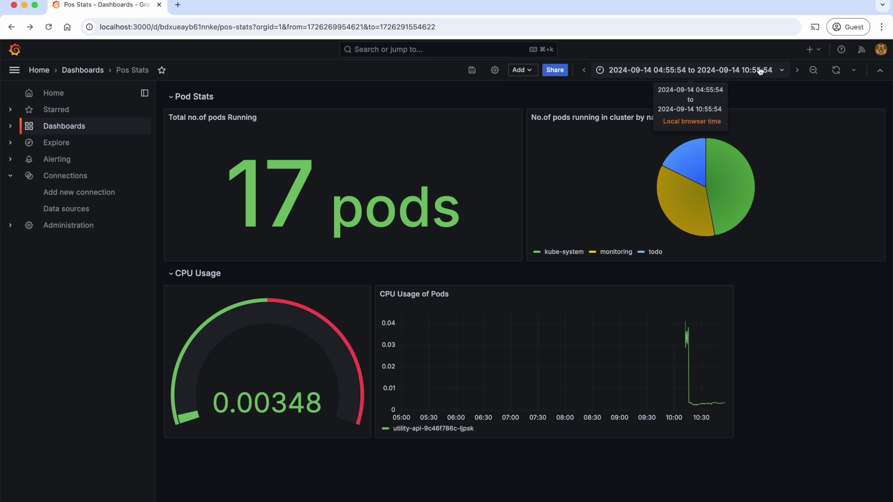
Set the dashboard's time range to Last 5 minutes and its auto refresh interval to 5s.
click(758, 73)
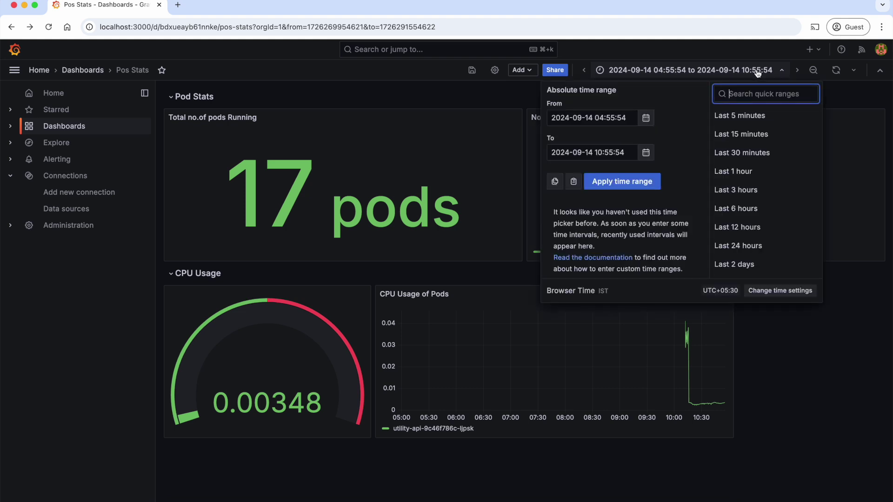
click(743, 115)
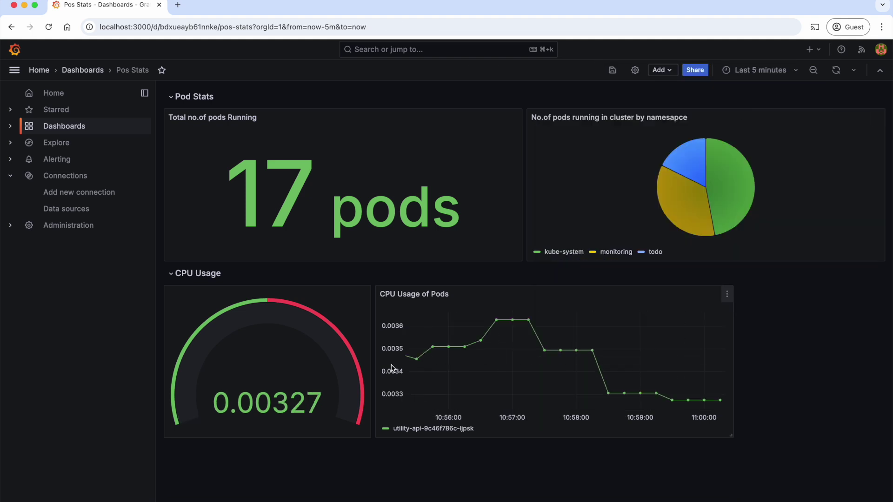
click(836, 70)
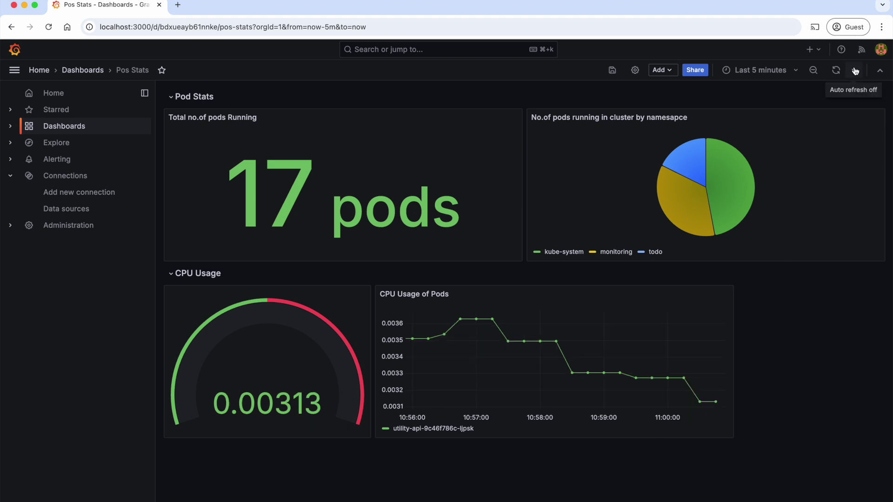
click(855, 71)
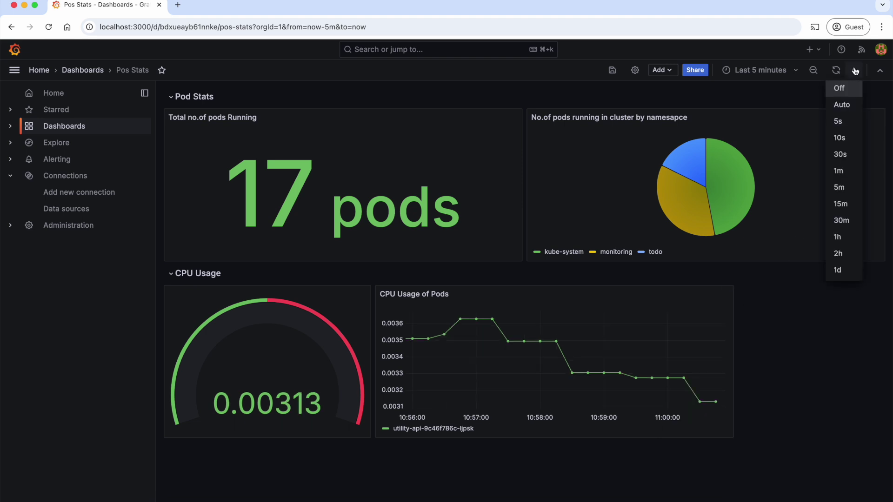
click(847, 122)
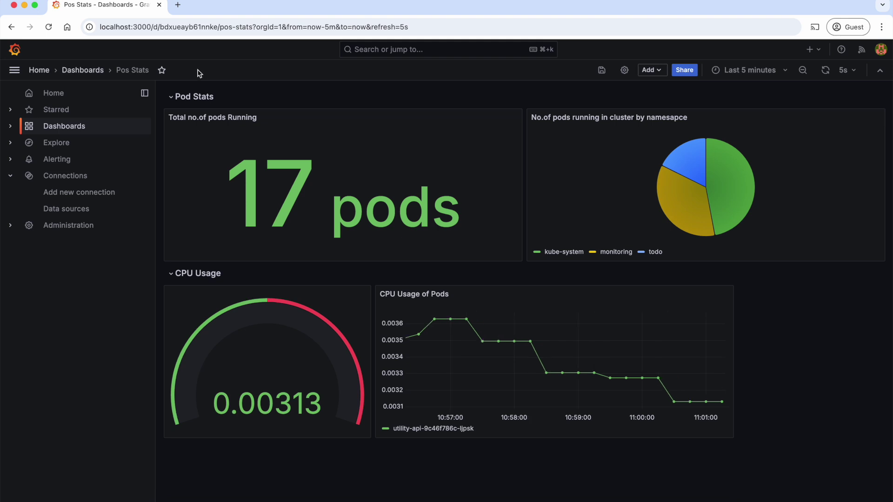
Star the Pos Stats dashboard and reopen it from the starred dashboards list.
click(162, 70)
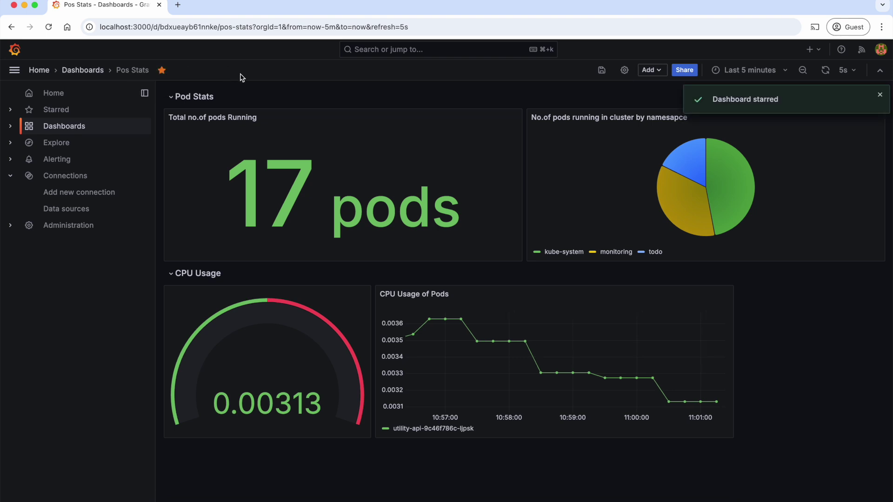
click(57, 110)
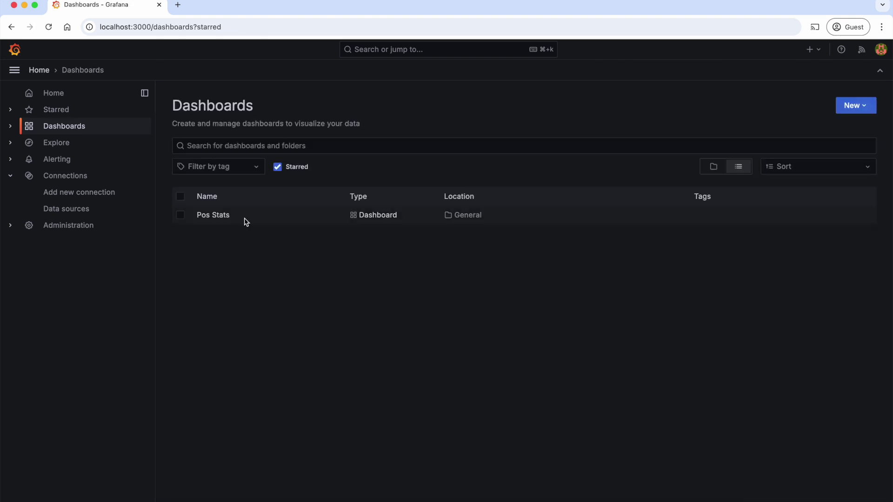
click(216, 218)
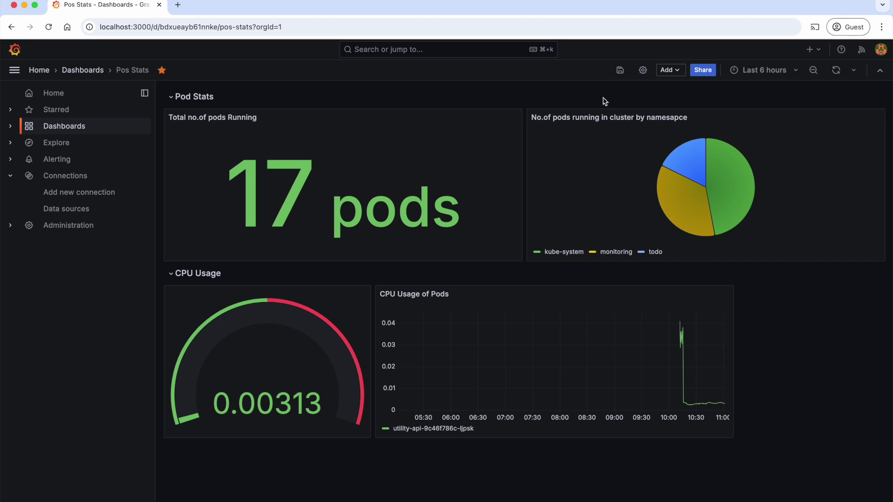
Add an annotation query in the dashboard's settings and name it "High CPU Usage".
click(643, 71)
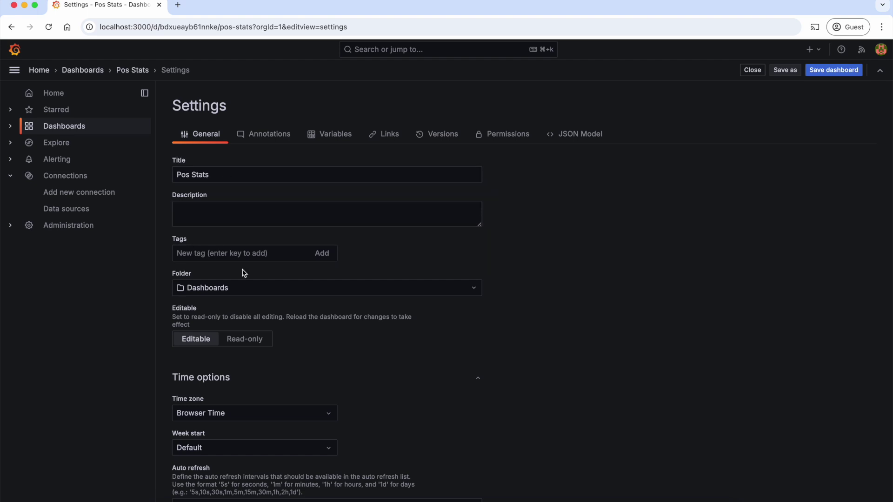
click(277, 141)
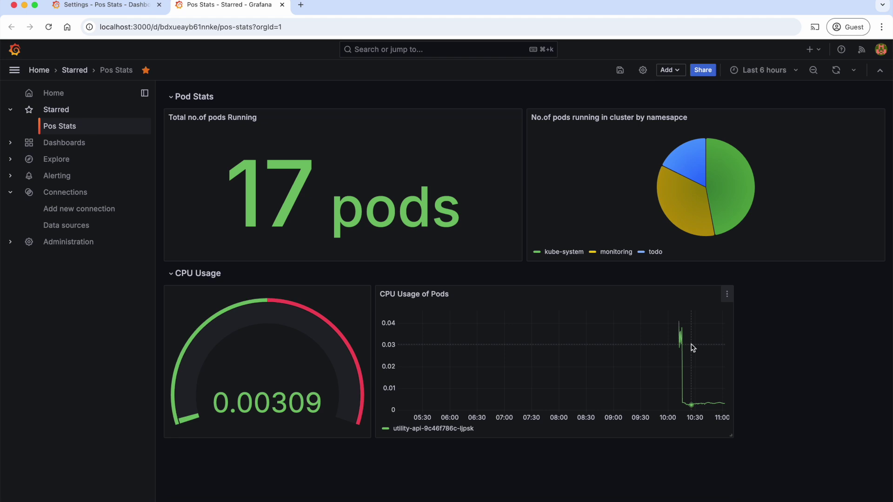
click(120, 5)
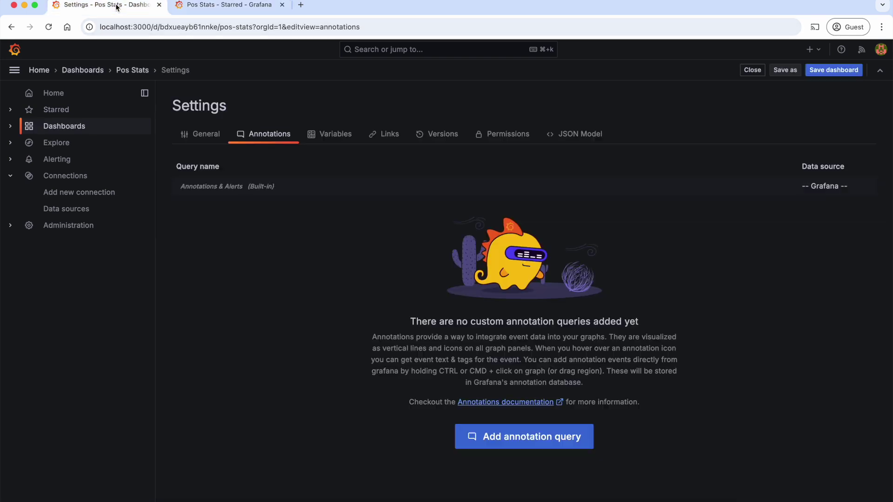
click(553, 442)
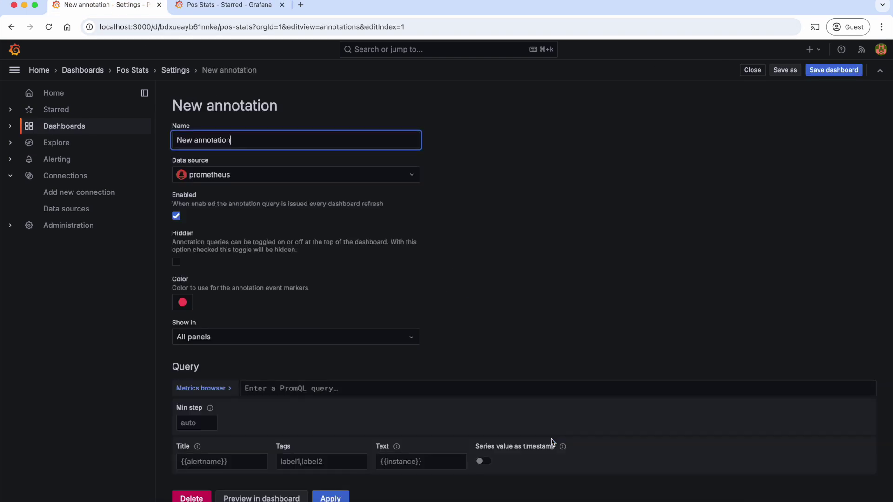
drag(241, 140, 153, 136)
text(H)
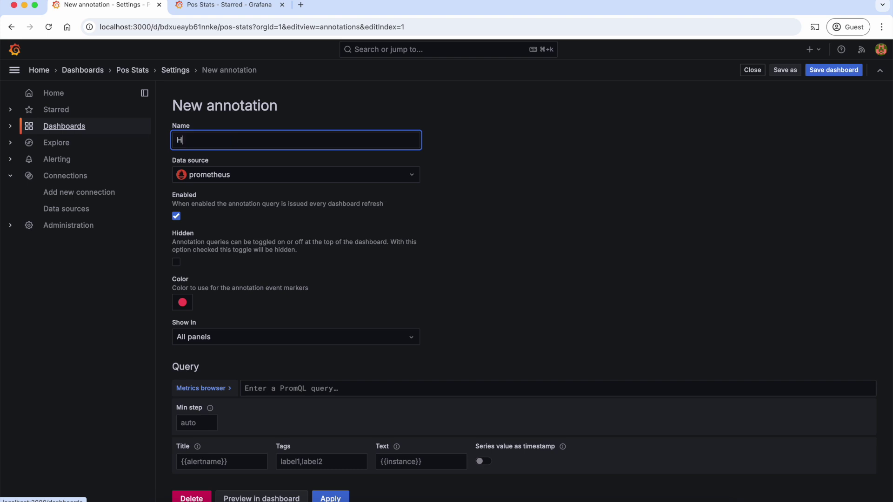
text(igh CPU Usage)
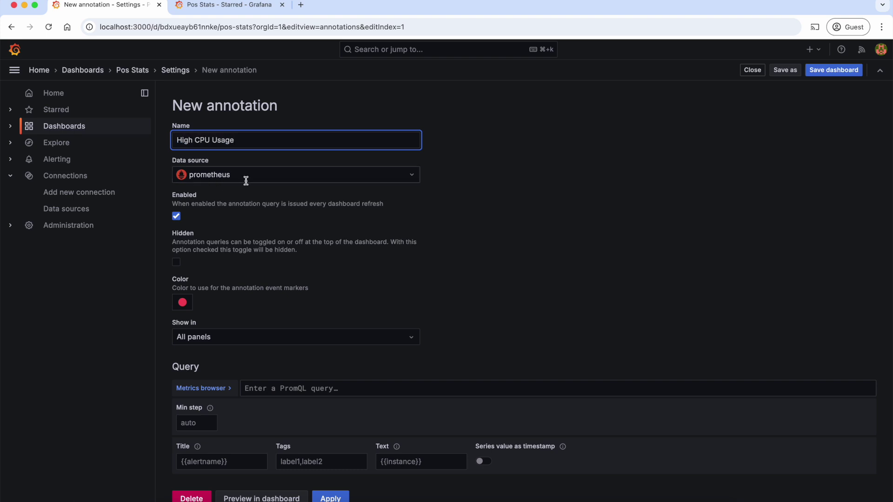
Show the annotation only in CPU Usage of Pods and enter the query sum(rate(container_cpu_usage_seconds_total{pod=~"utility-api-.*", container!="POD"}[5m])) by (pod) > 0.4.
click(215, 340)
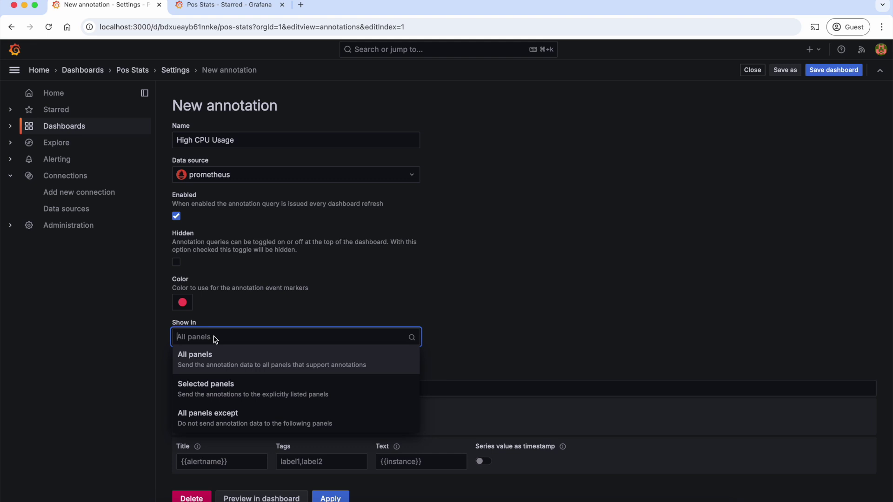
click(229, 392)
click(255, 361)
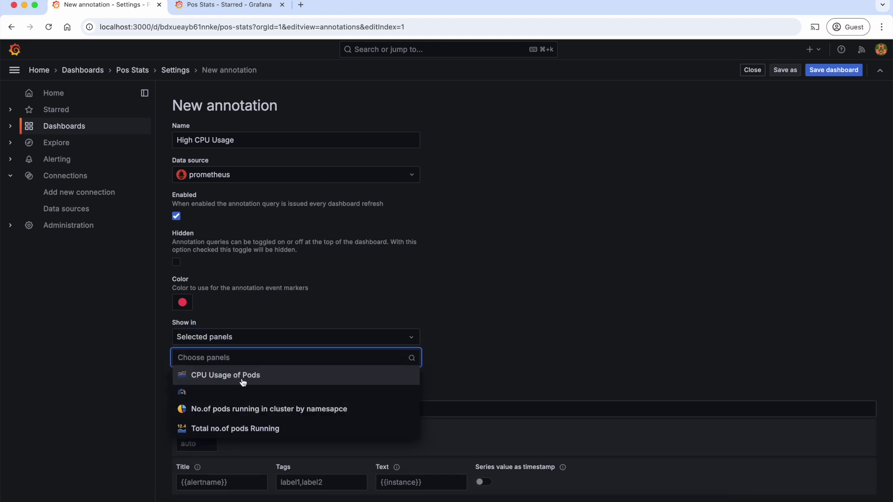
click(242, 379)
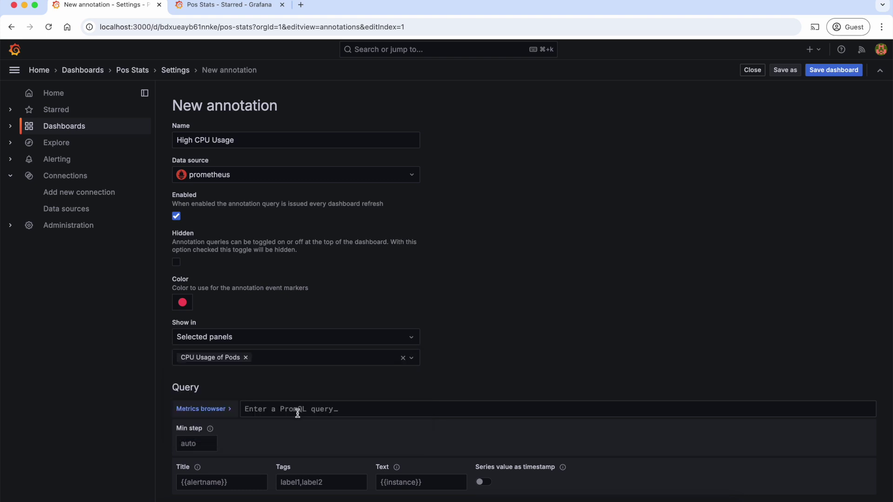
click(297, 413)
text(sum(rate(container_cpu_usage_seconds_total{pod=~"utility-api-.*", container!="POD"}[5m])) by (pod) > 0.4)
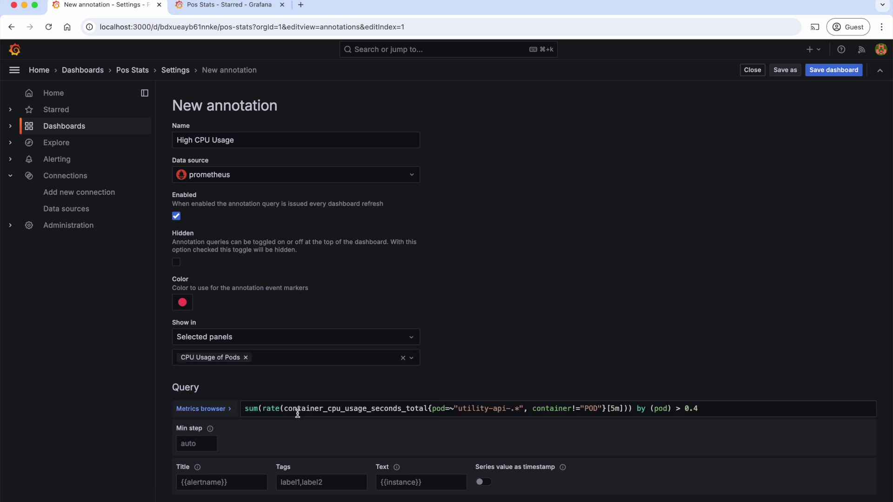
Save the dashboard with the change note "Added annotation" and reload its copy open in the other browser tab.
drag(722, 408, 676, 408)
scroll(331, 483, down, 2)
click(340, 484)
click(840, 76)
click(533, 169)
text(Added annotation)
click(525, 232)
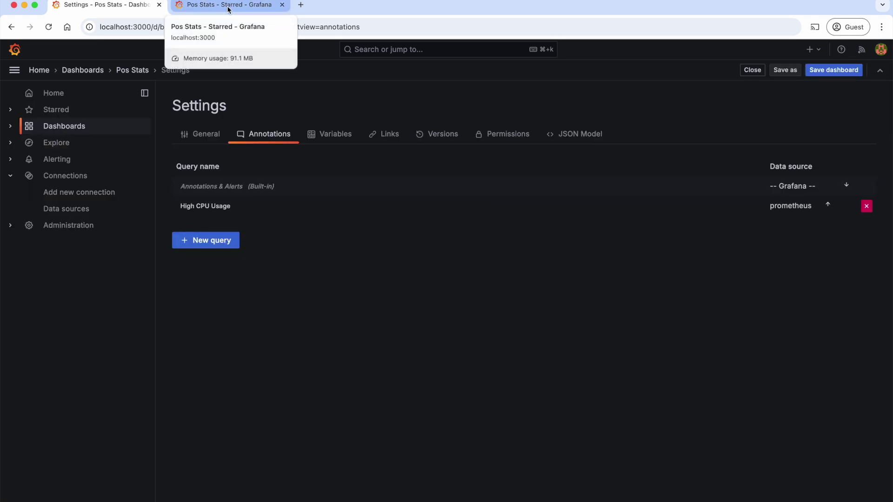
click(228, 6)
click(48, 27)
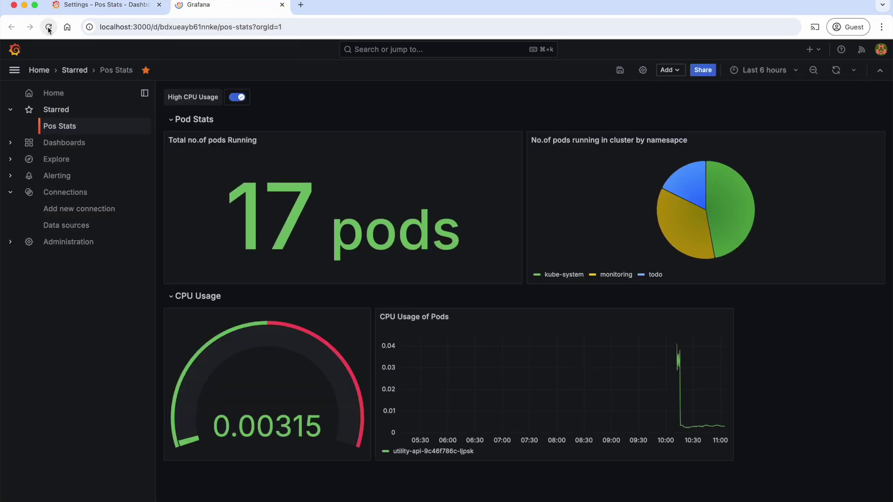
key(super+Tab)
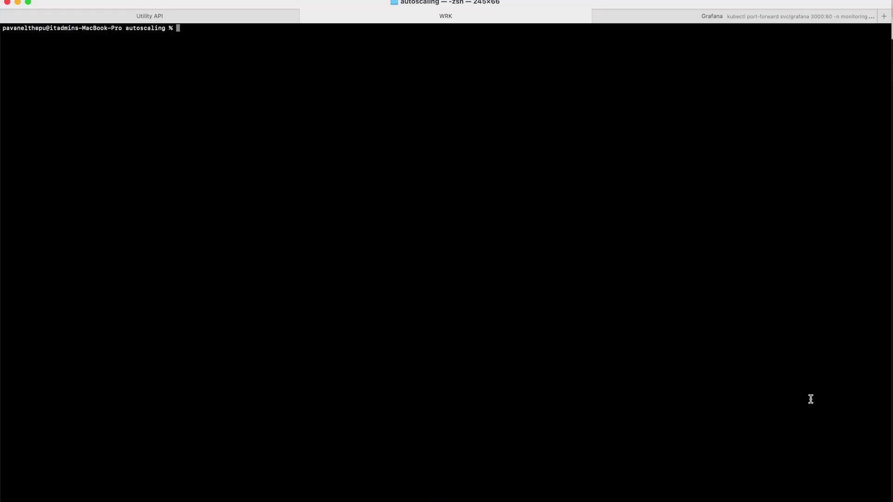
text(wrk -c 5 -t 5 -d 300s -H "Connection: Close" http://localhost:8080/api/stress)
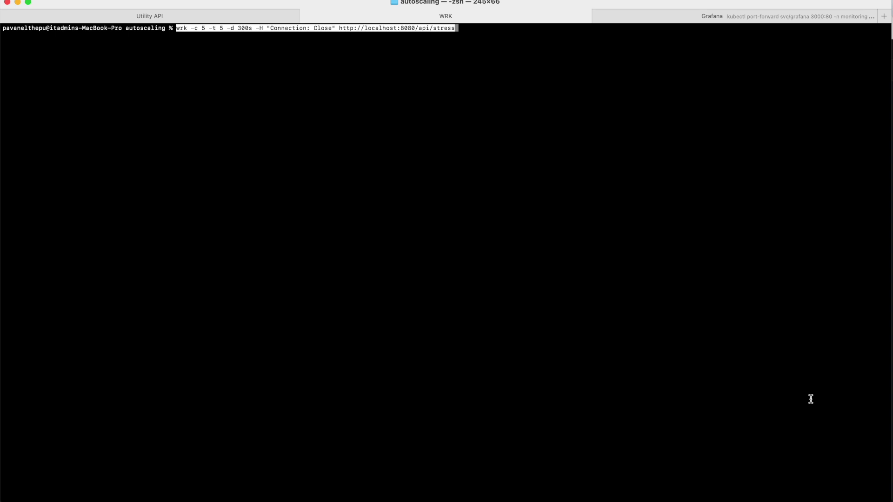
key(Return)
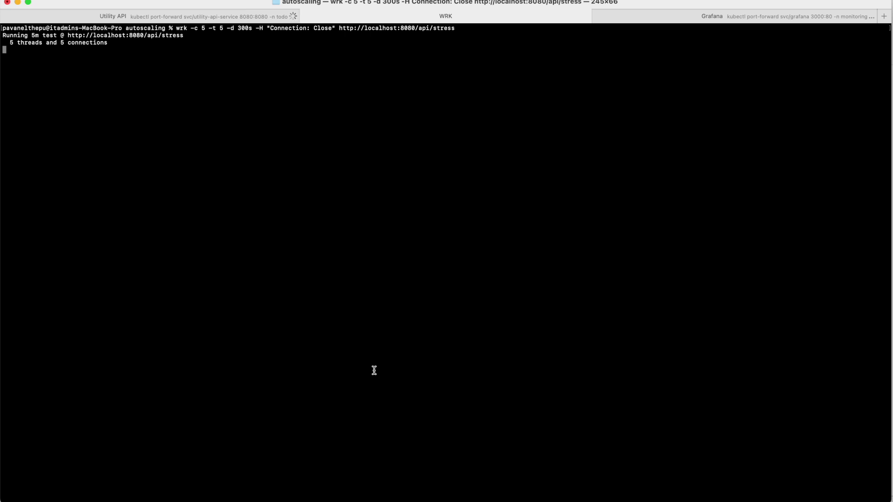
Return to Grafana in Chrome and set the Pos Stats dashboard's auto refresh interval to 5s.
click(343, 500)
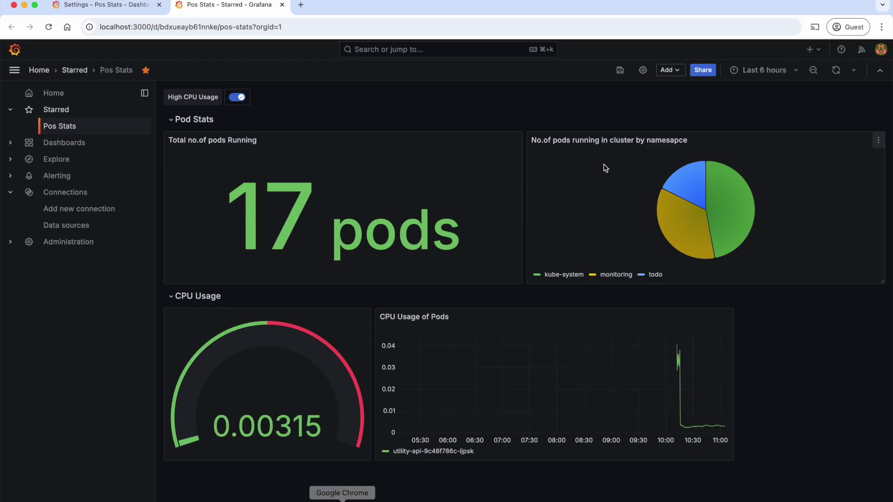
click(855, 72)
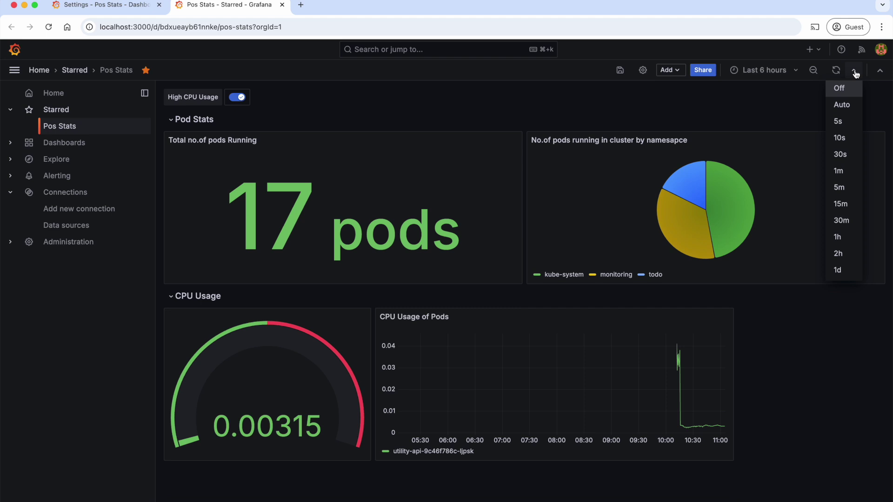
click(839, 122)
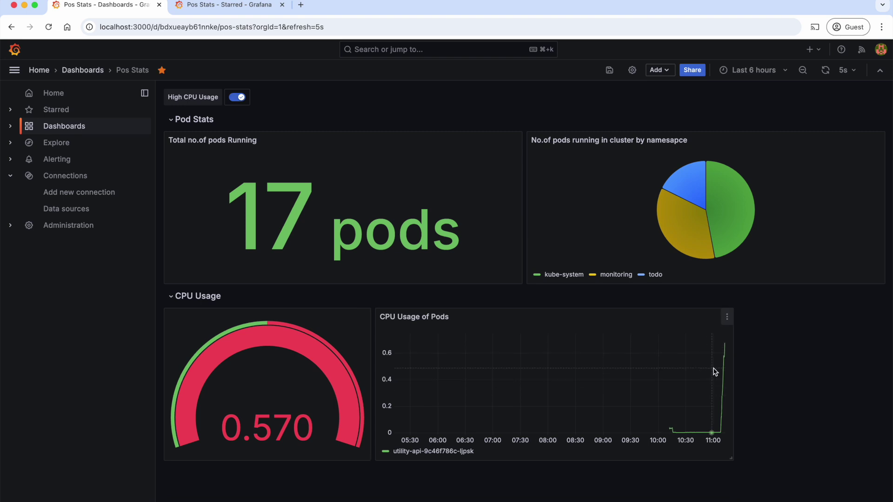
click(856, 73)
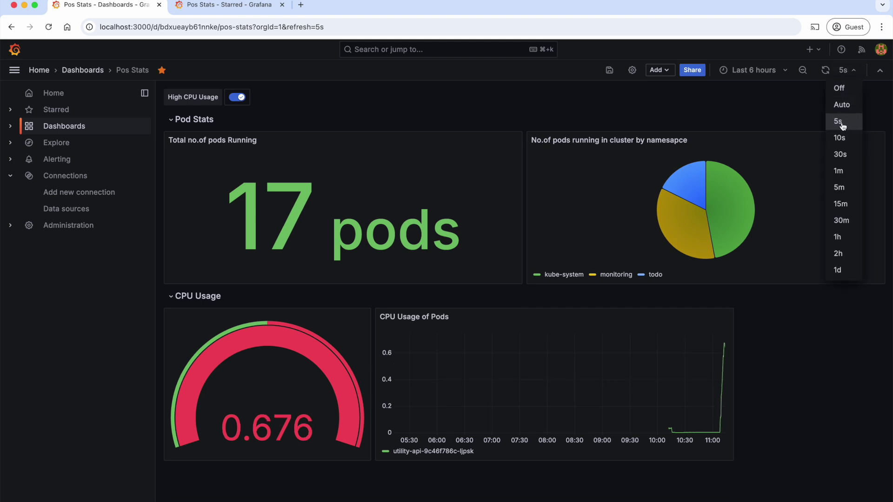
click(798, 359)
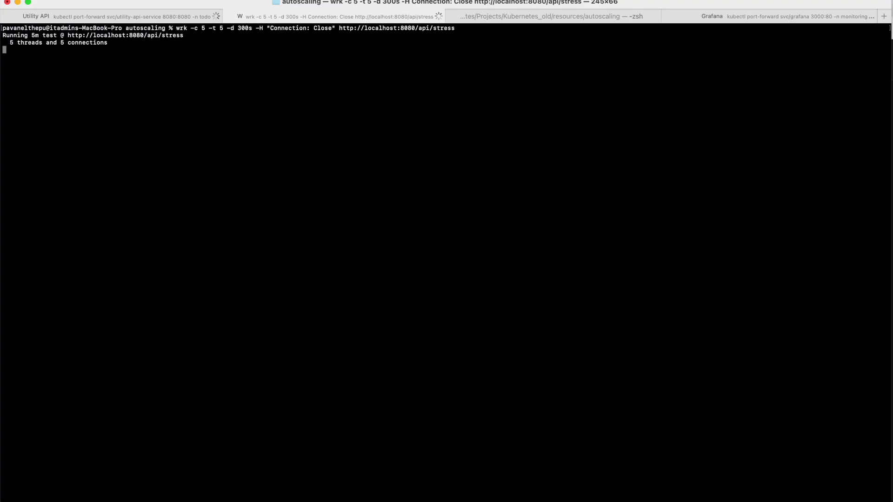
Stop the wrk load test in the terminal, and back in Chrome set the dashboard's time range to Last 15 minutes.
key(ctrl+c)
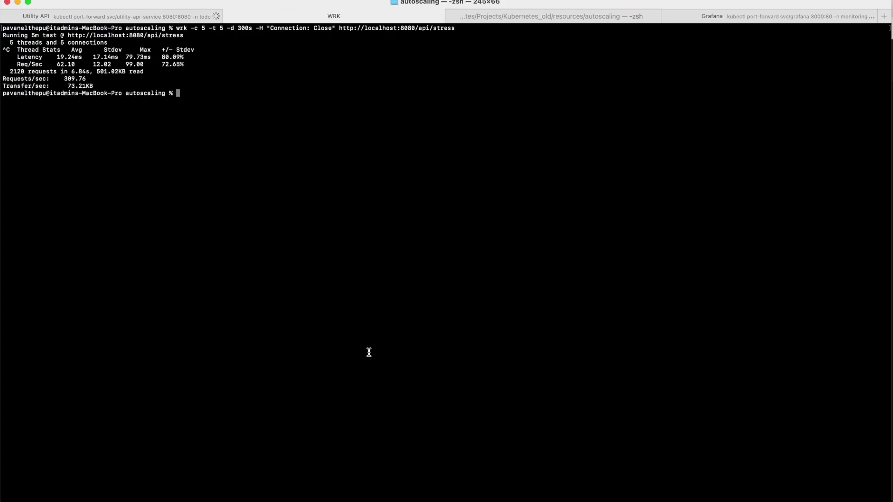
click(343, 500)
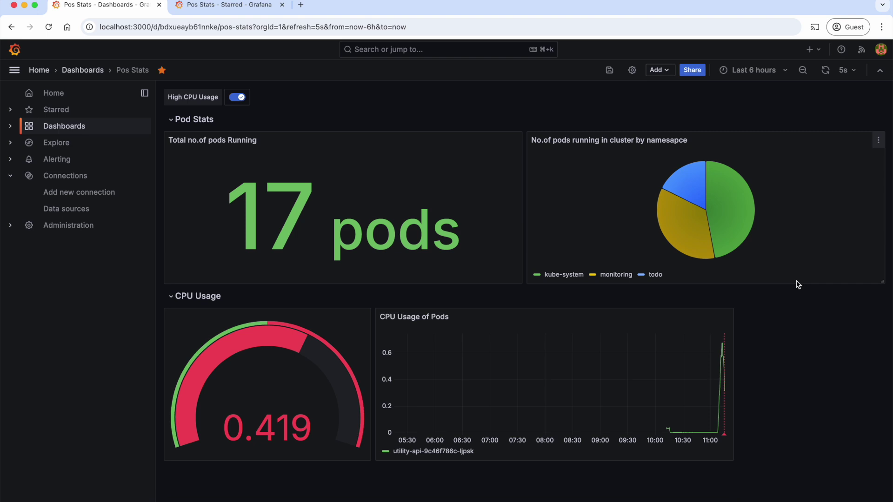
click(766, 73)
click(747, 134)
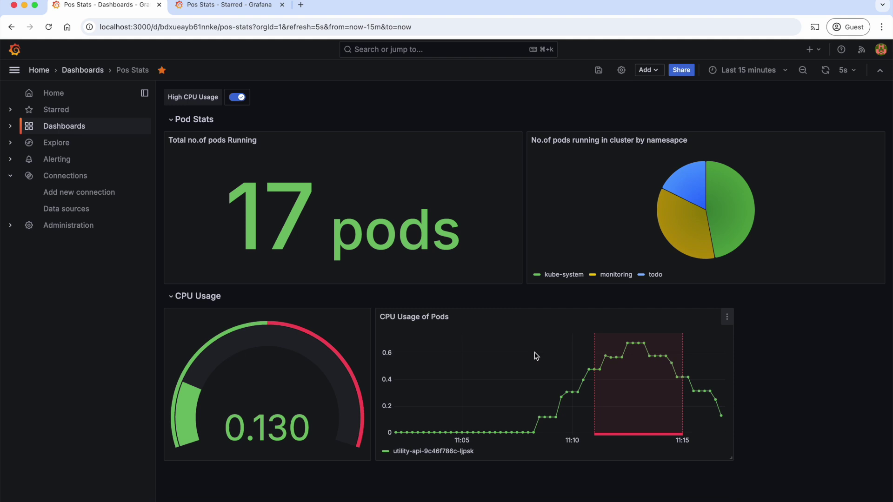
Add an annotation described "CPU usage is low" to the CPU Usage of Pods graph at about 11:07:53, before the usage rise.
mouse_move(526, 433)
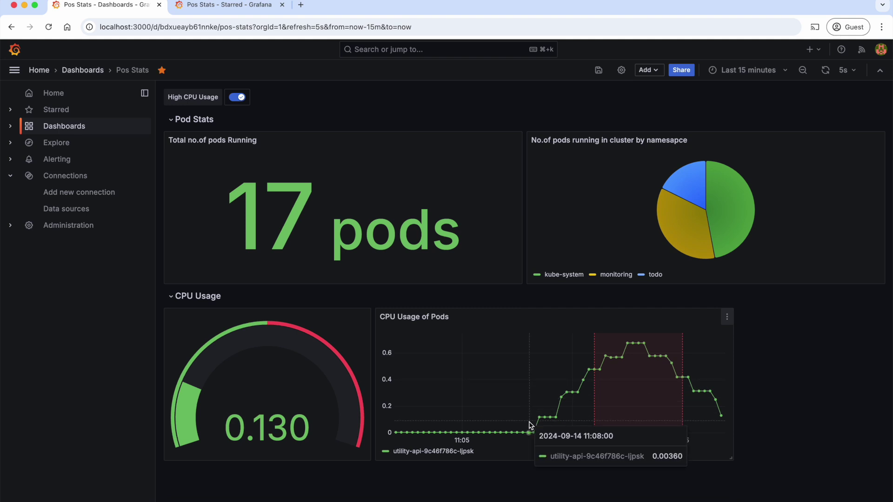
super+click(525, 434)
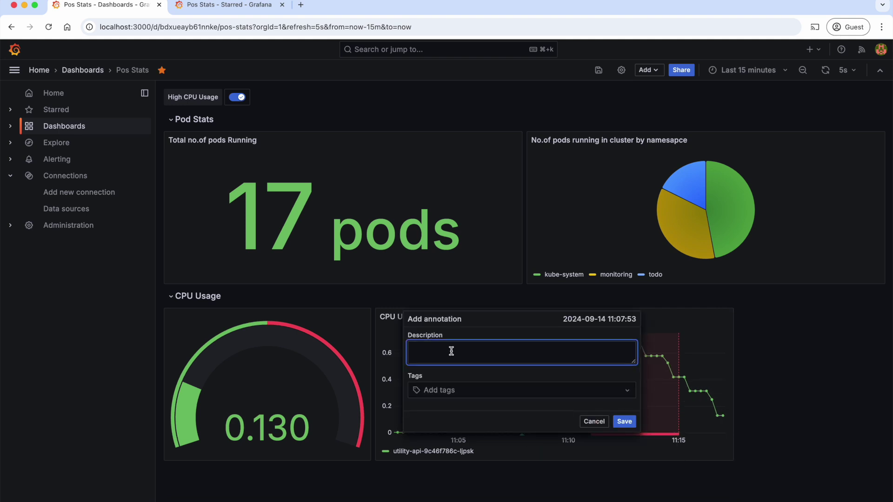
text(CPU usage is low)
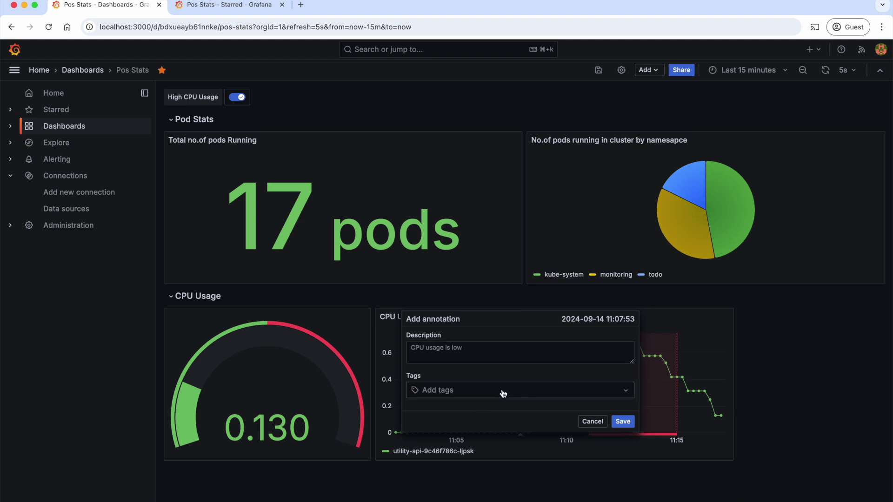
click(621, 422)
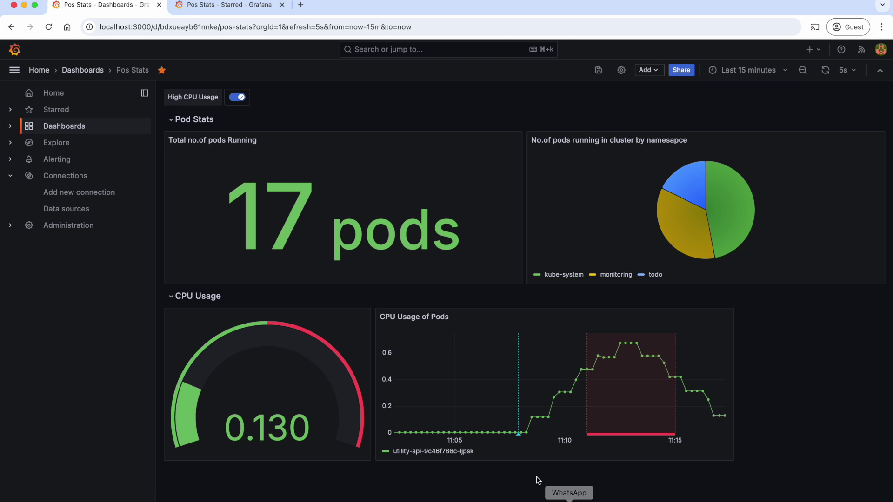
mouse_move(516, 438)
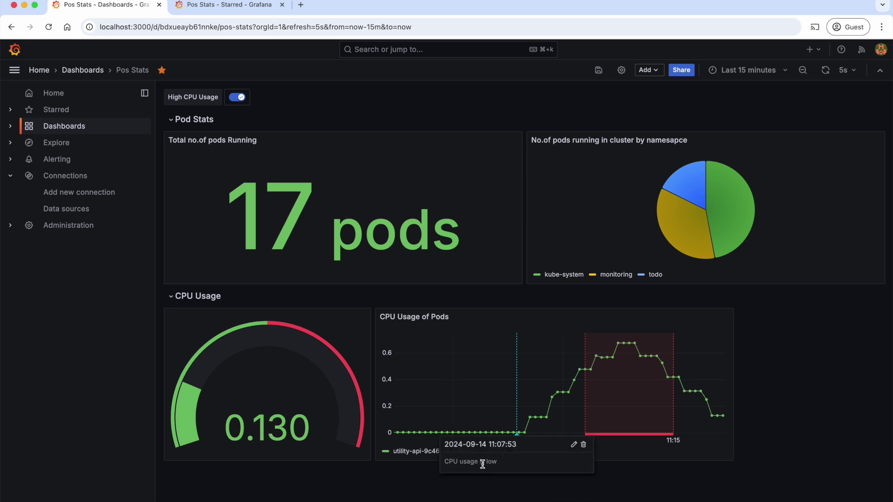
Turn the High CPU Usage annotation off on the dashboard and back on.
mouse_move(619, 436)
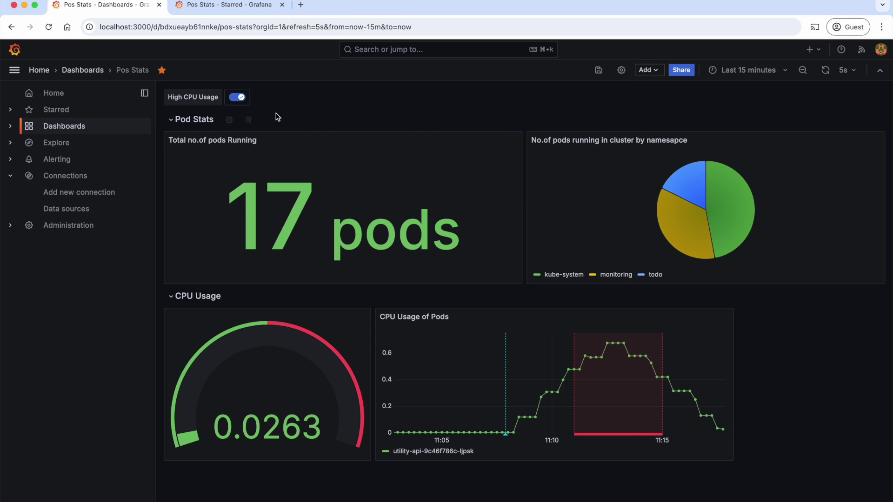
click(238, 97)
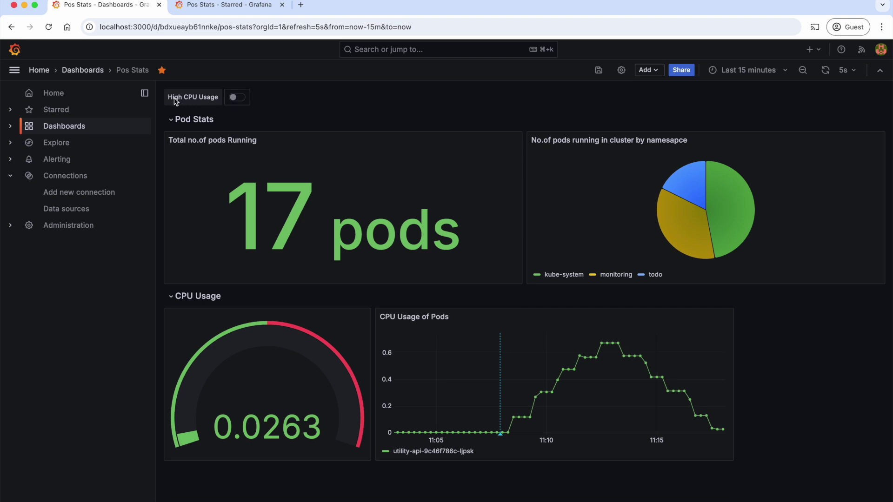
click(242, 99)
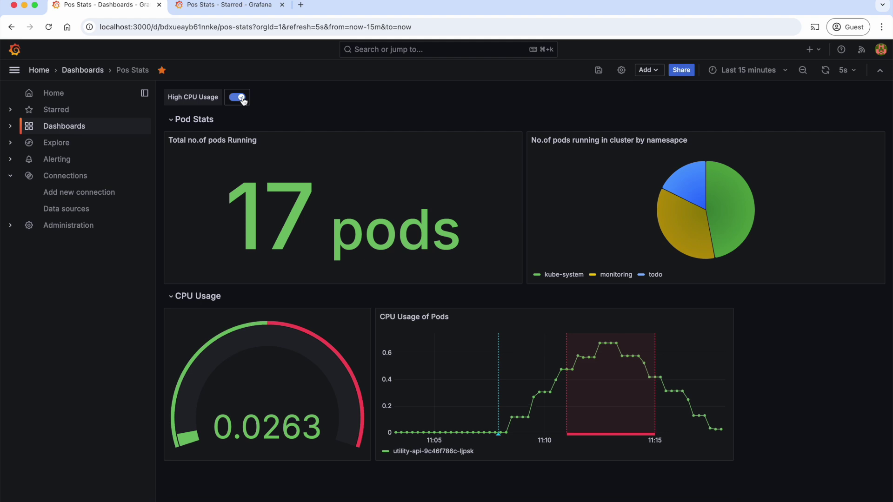
Add a dashboard link in the Pos Stats settings and title it "Detailed Pod Stats".
click(622, 71)
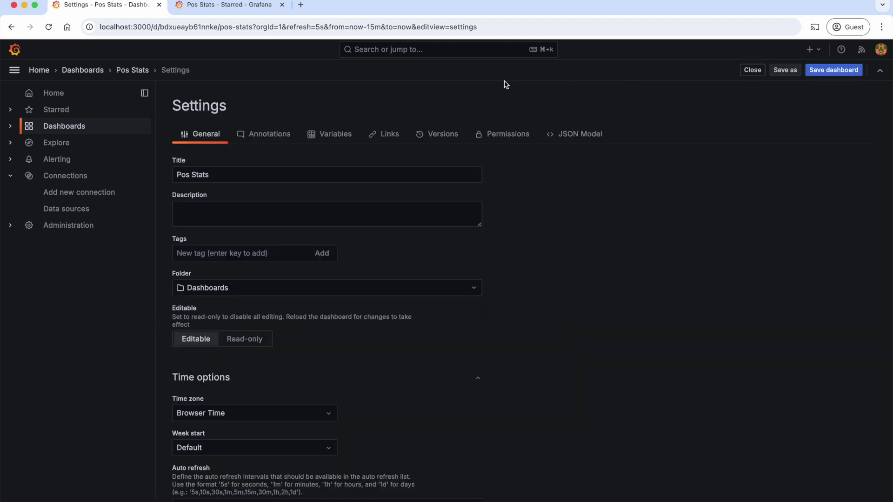
click(392, 135)
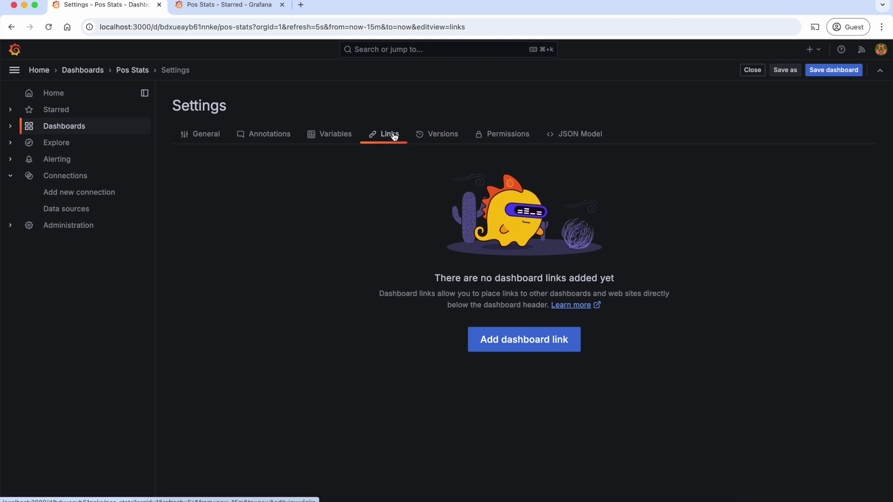
click(521, 342)
drag(231, 156, 173, 155)
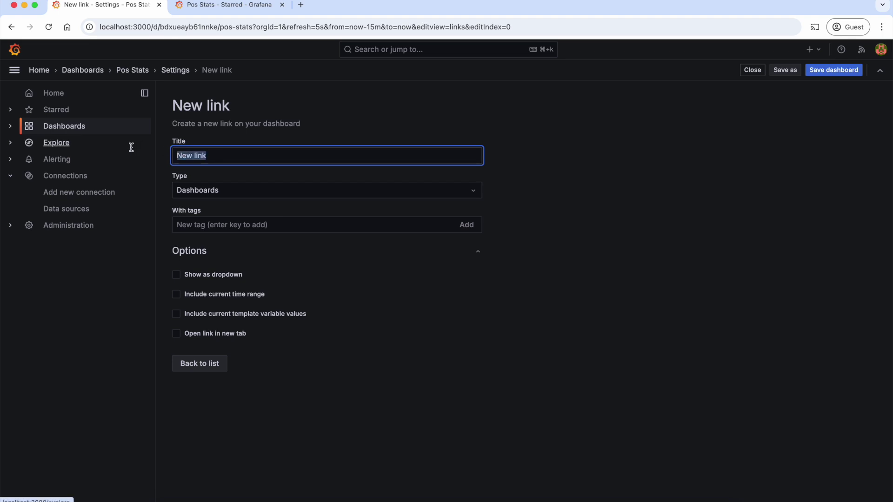
text(Detailed Pod Stats)
click(218, 192)
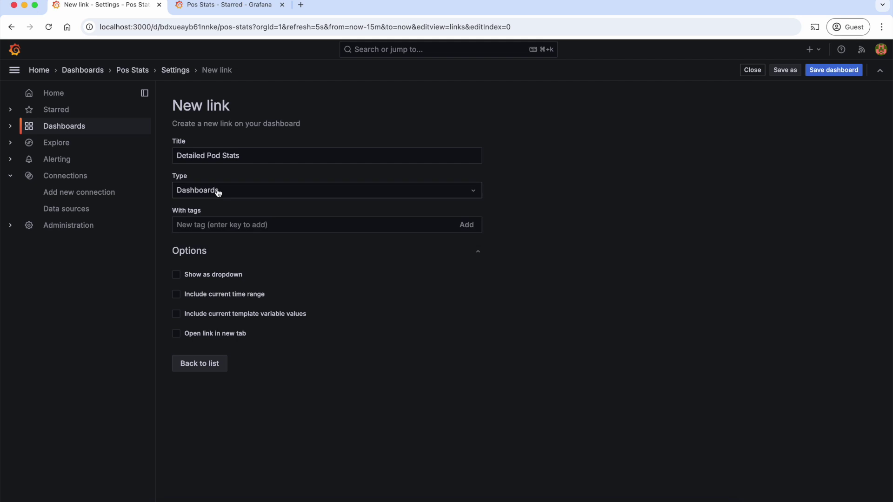
click(218, 193)
click(215, 206)
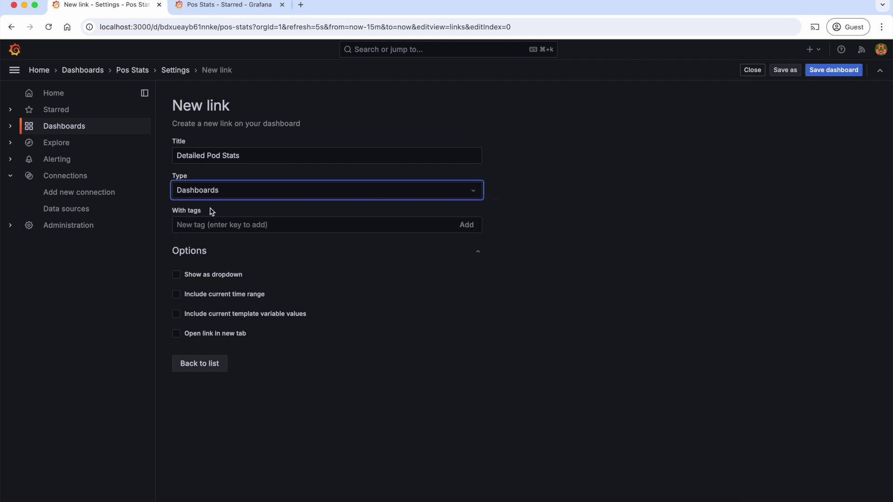
click(237, 196)
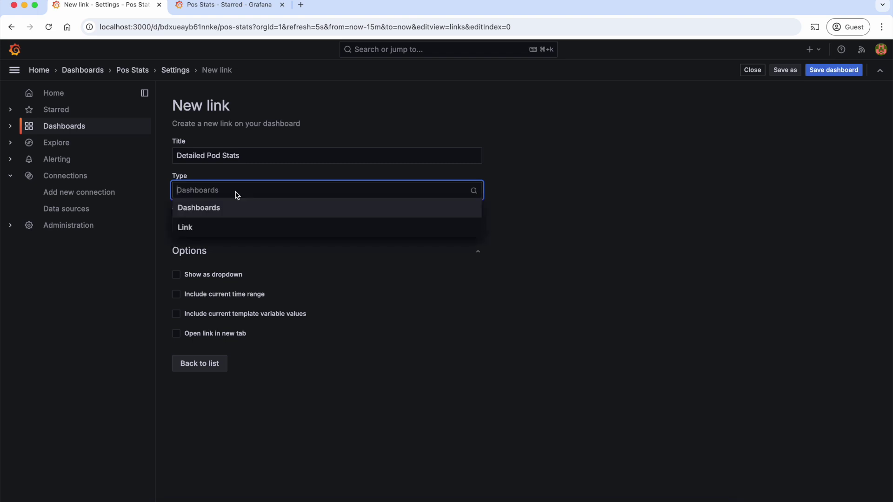
click(214, 227)
click(215, 222)
key(super+v)
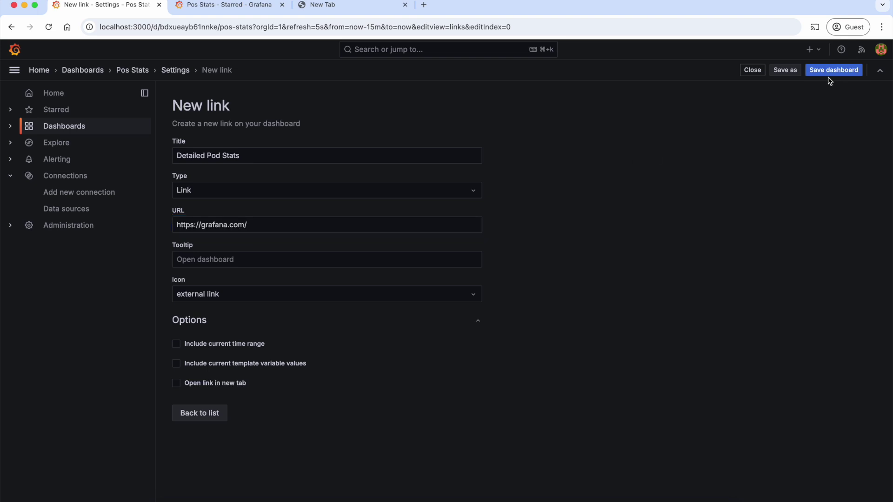
Save the dashboard with the change note "Added link" and follow its Detailed Pod Stats link.
click(831, 71)
click(577, 204)
text(Added link)
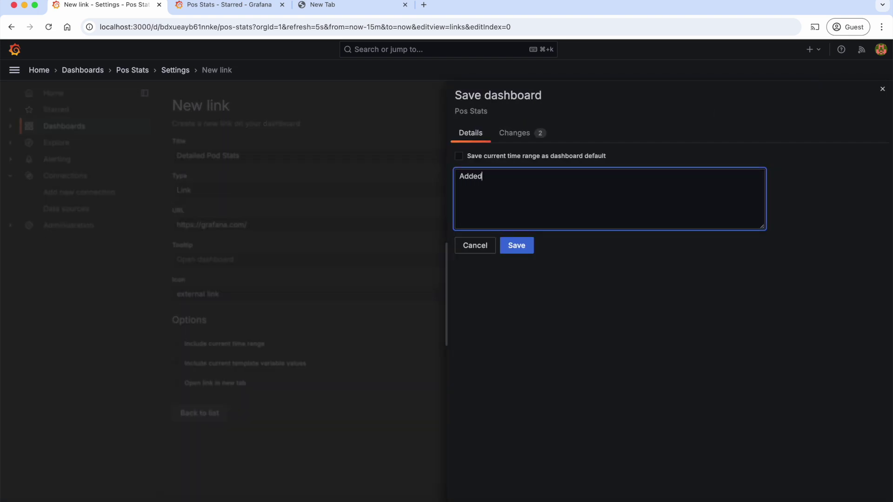
click(516, 245)
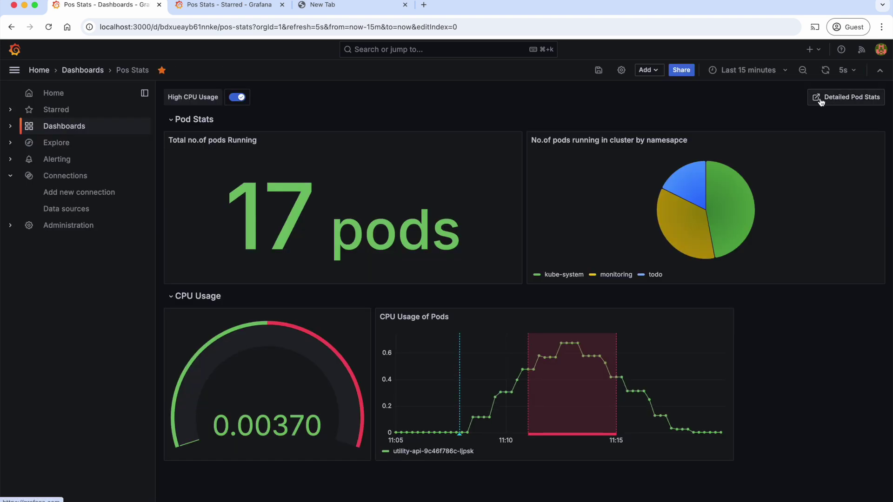
click(821, 101)
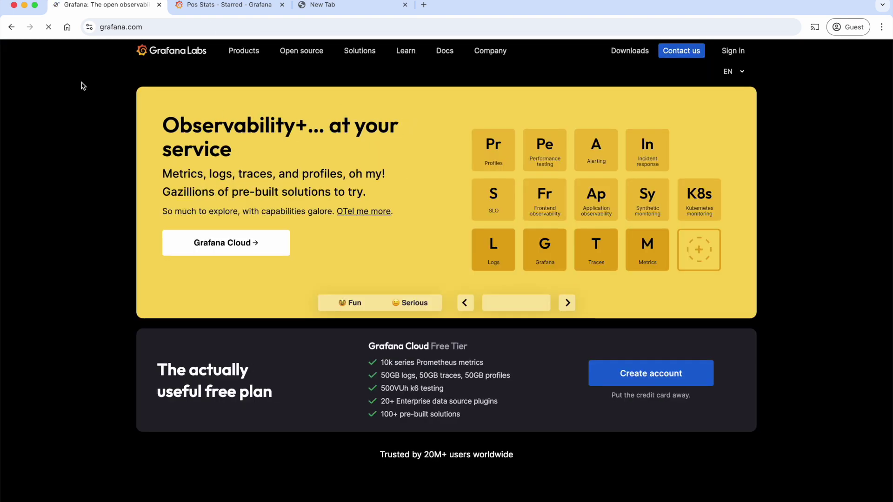
In the other Pos Stats tab, create a library panel from Total no.of pods Running, saved in the Dashboards folder.
click(218, 5)
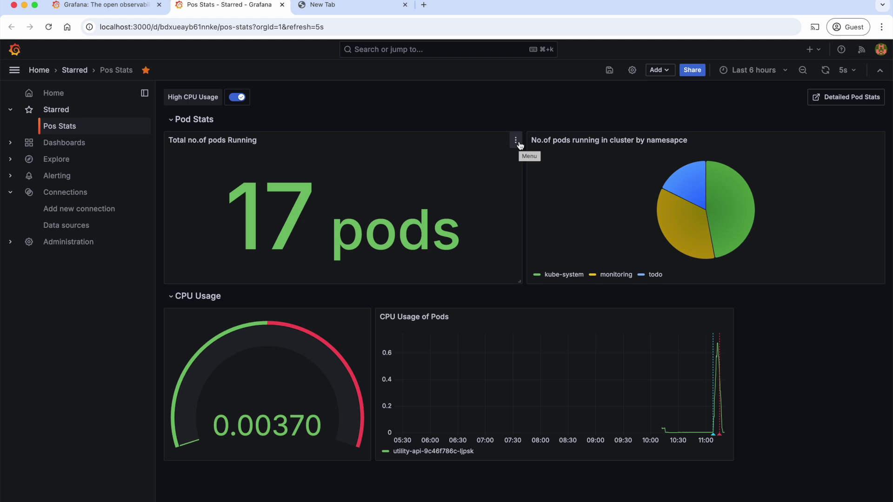
click(519, 145)
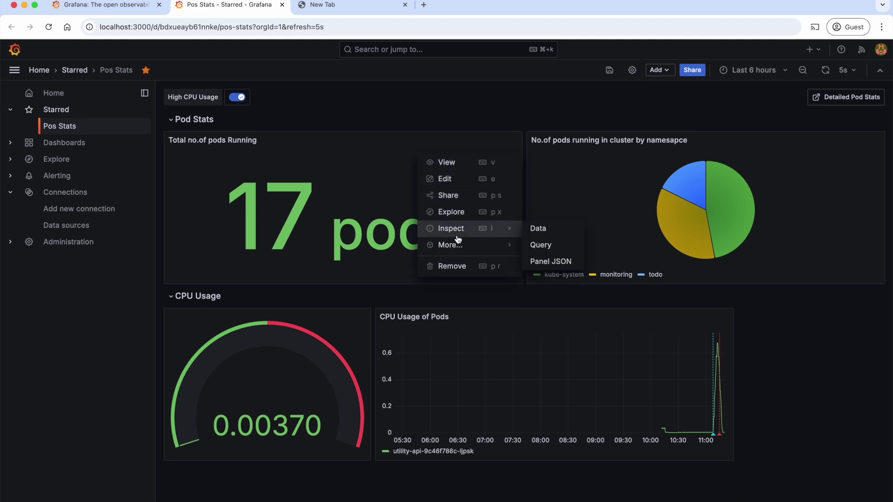
mouse_move(460, 250)
click(589, 281)
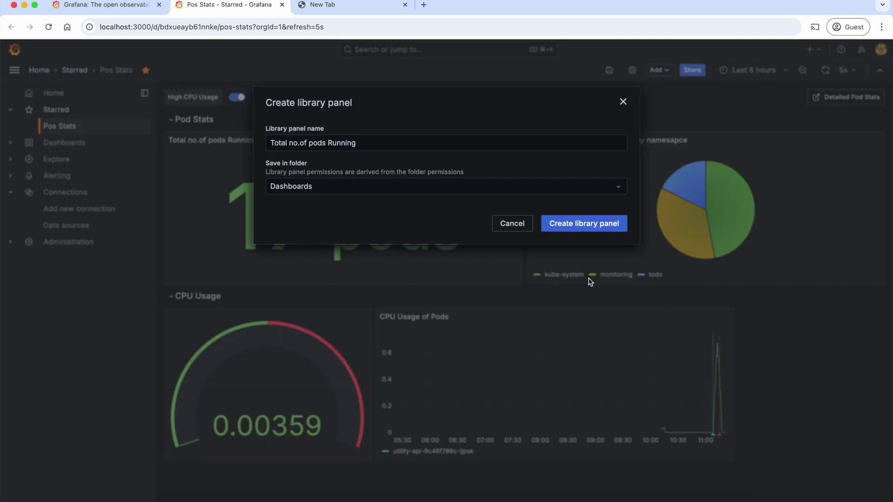
click(588, 225)
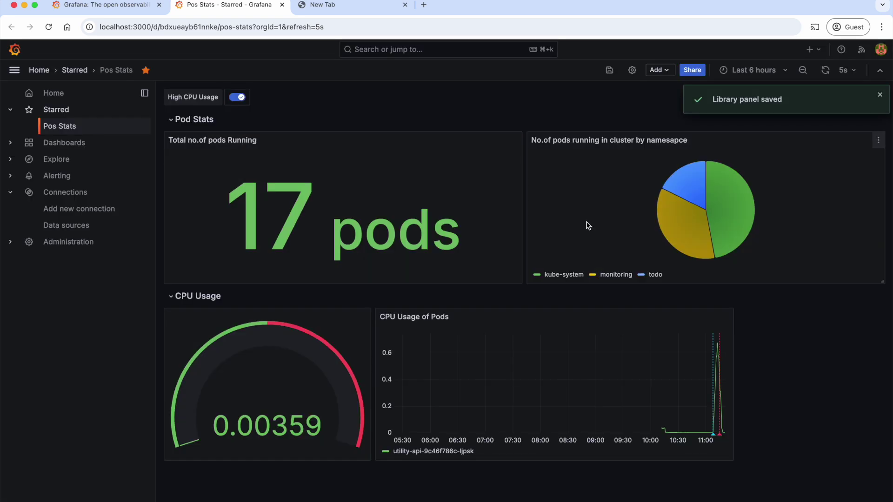
Check the library panels list, create a new dashboard and add the library panel Total no.of pods Running to it.
click(79, 194)
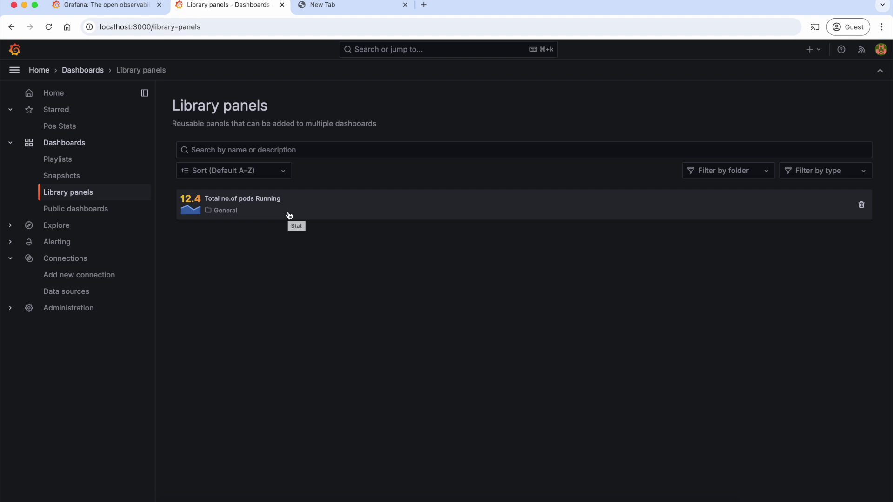
click(82, 144)
click(849, 108)
click(833, 126)
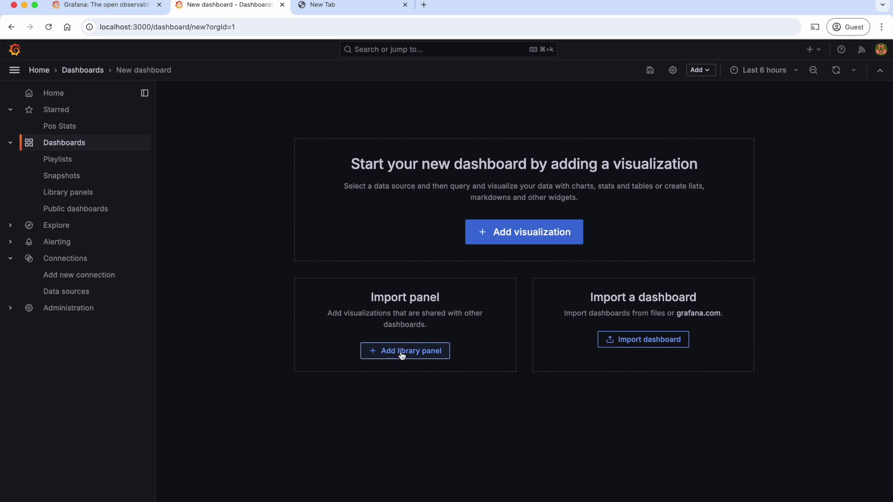
click(403, 352)
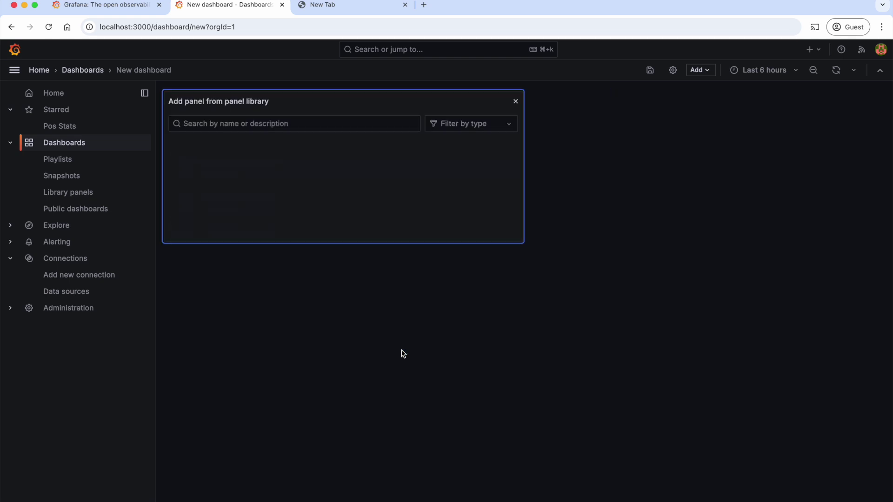
click(305, 172)
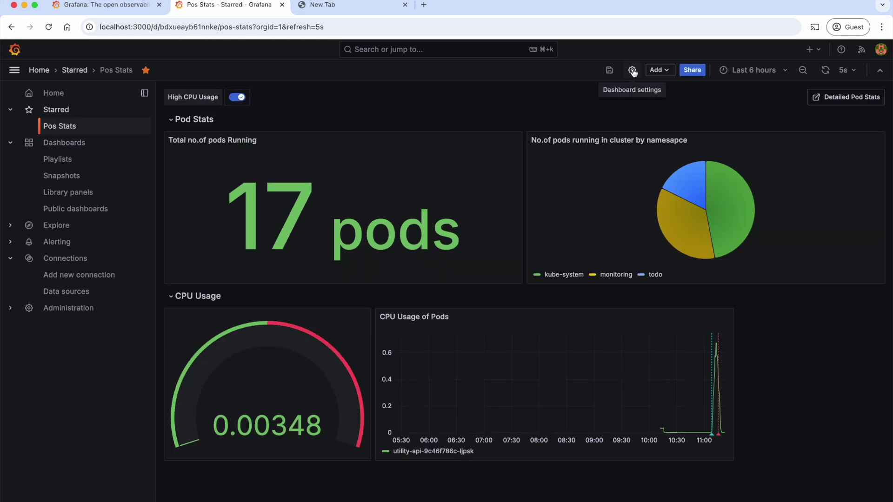
Restore the Pos Stats dashboard to version 3, noted "Added annotation", and return to the dashboard.
click(634, 70)
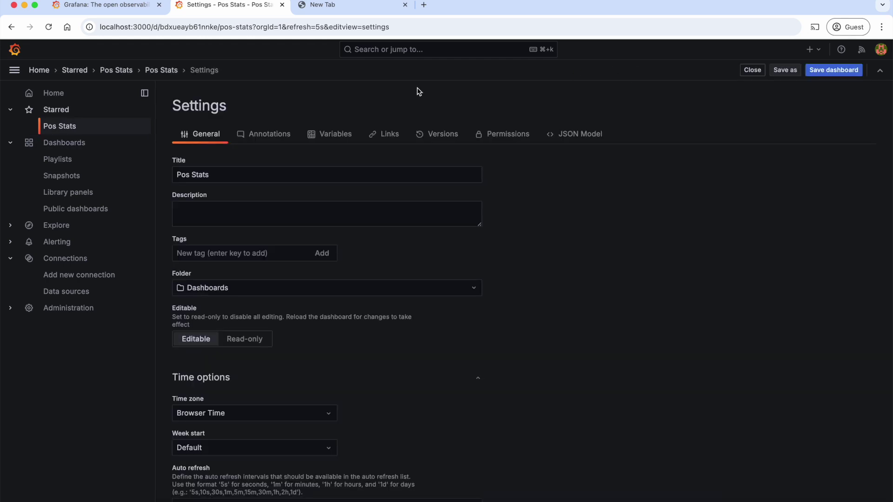
click(447, 135)
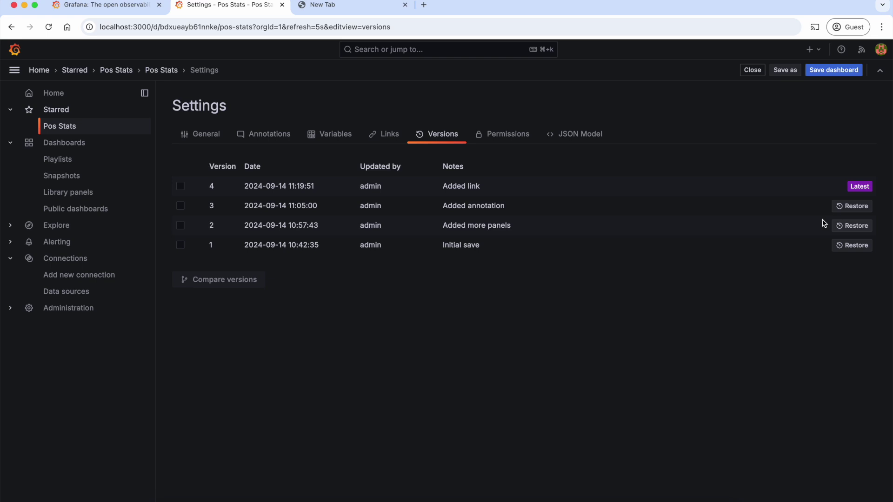
click(855, 209)
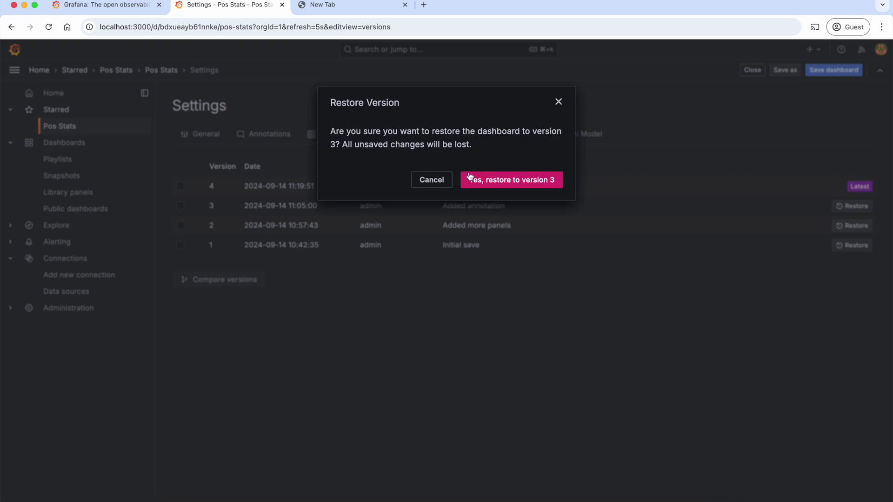
click(500, 183)
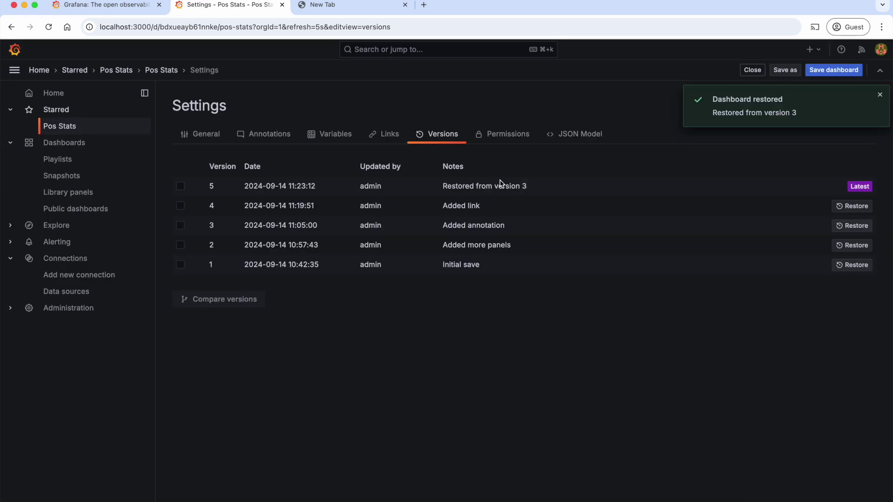
click(158, 72)
click(880, 95)
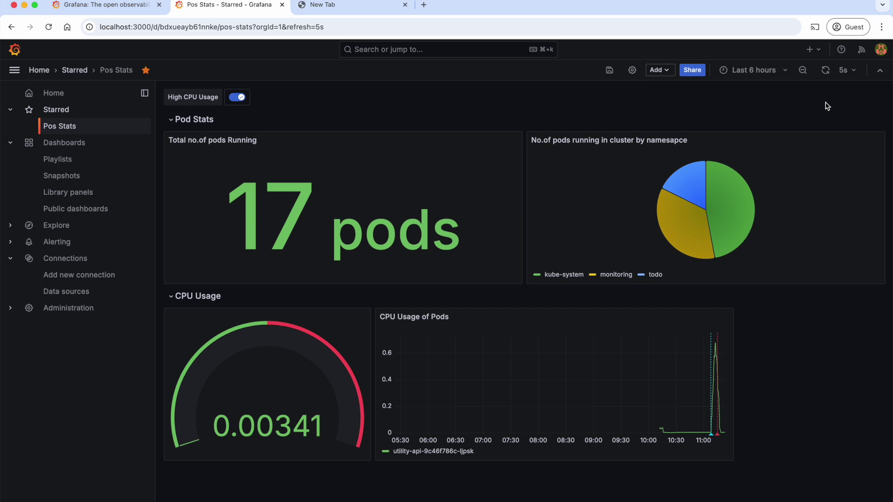
Publish a local snapshot of the Pos Stats dashboard that expires in 1 Day and copy the snapshot URL.
click(693, 71)
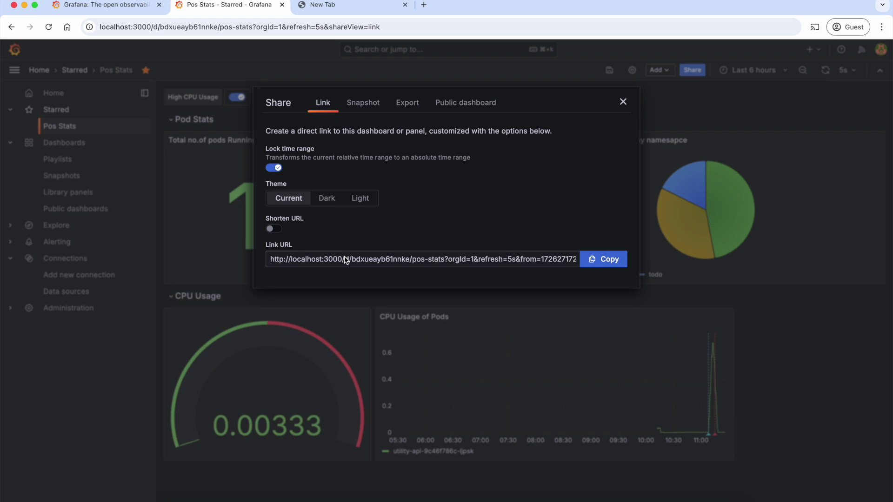
click(279, 230)
click(279, 229)
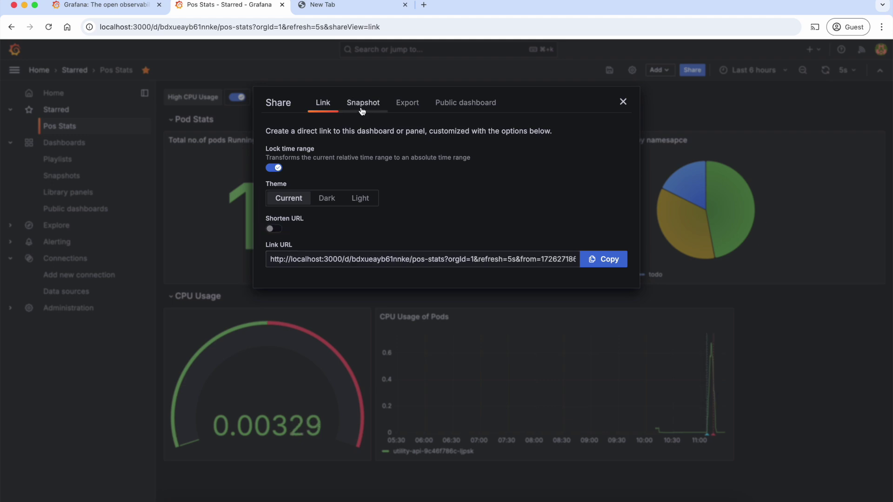
click(362, 109)
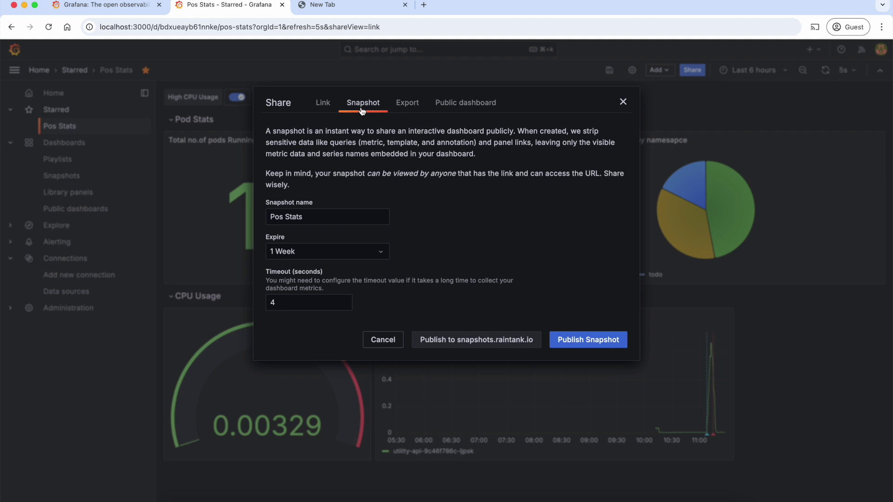
click(343, 252)
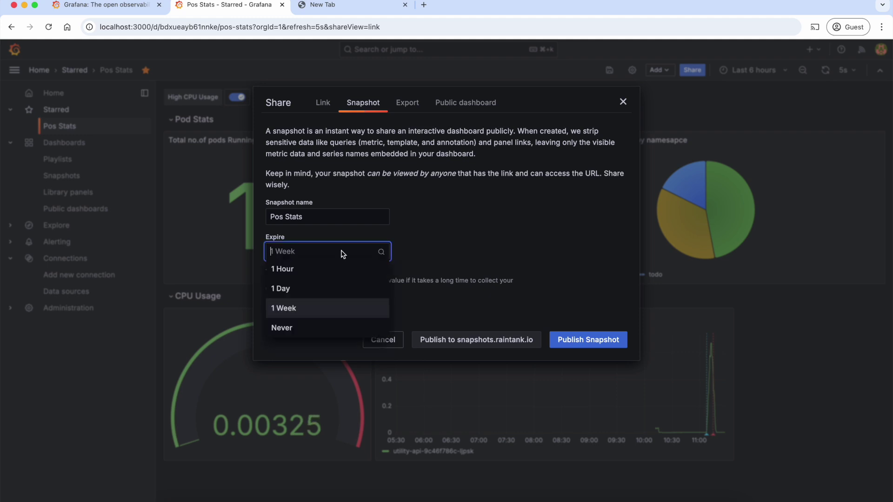
click(301, 291)
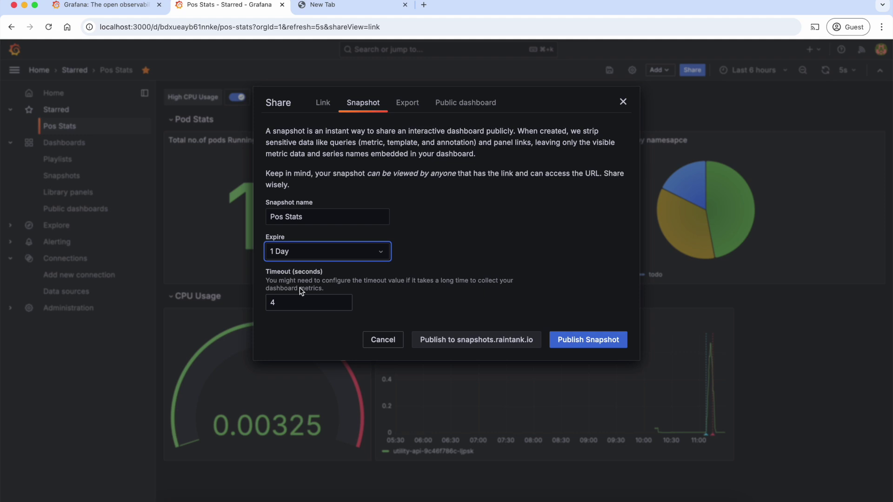
click(570, 340)
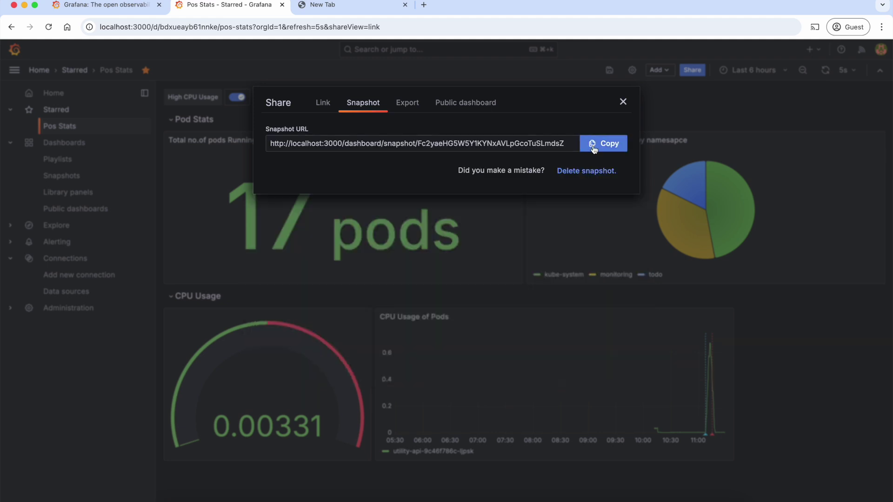
click(594, 145)
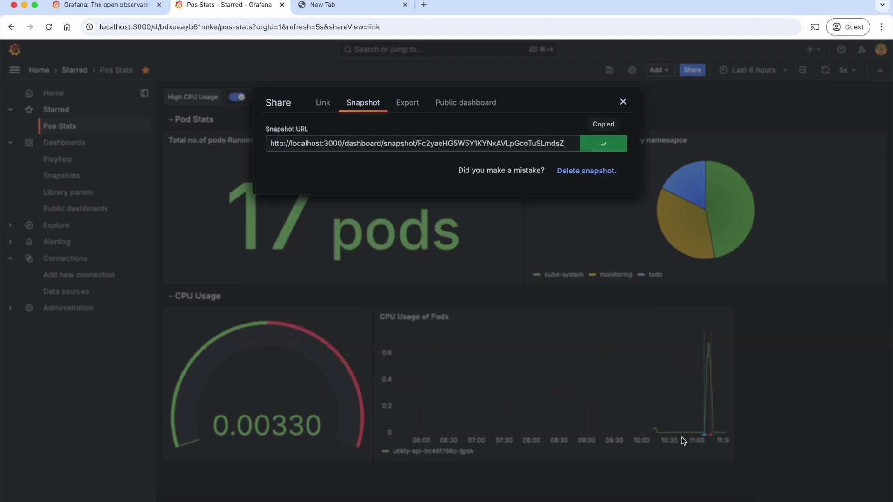
Switch to Safari, open the copied snapshot URL and view the CPU Usage of Pods graph for the Last 30 minutes.
click(657, 499)
key(super+v)
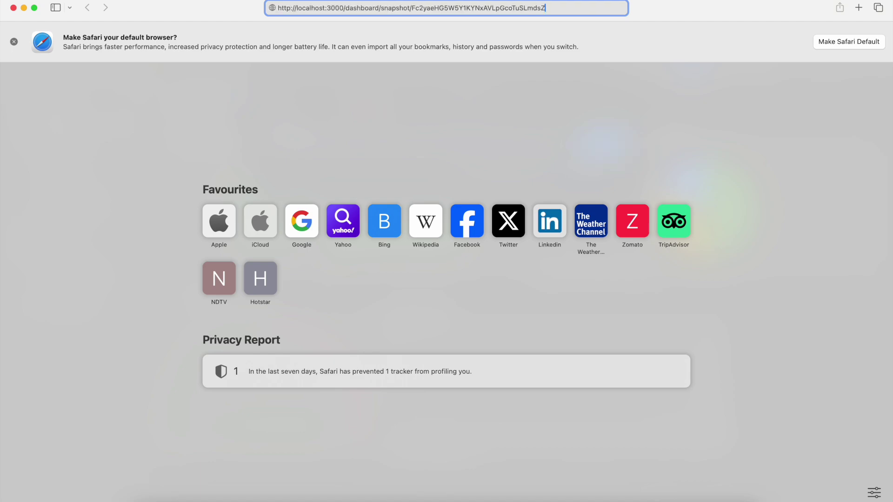
key(Return)
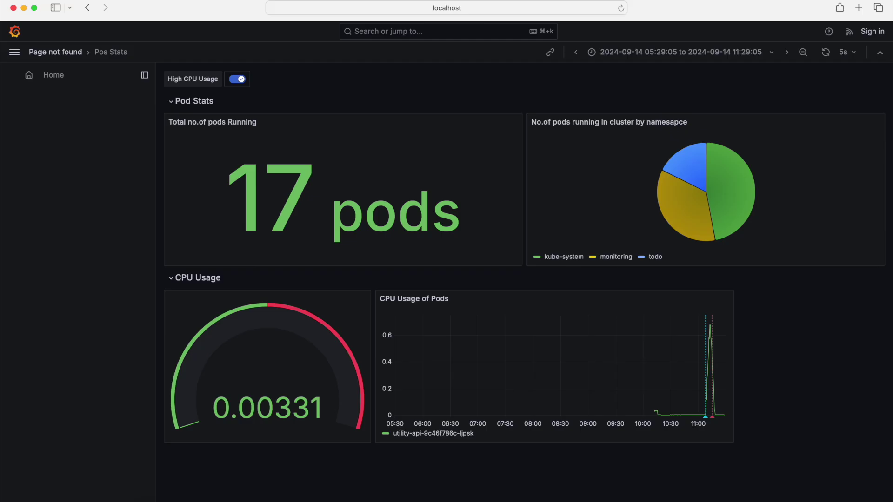
click(649, 55)
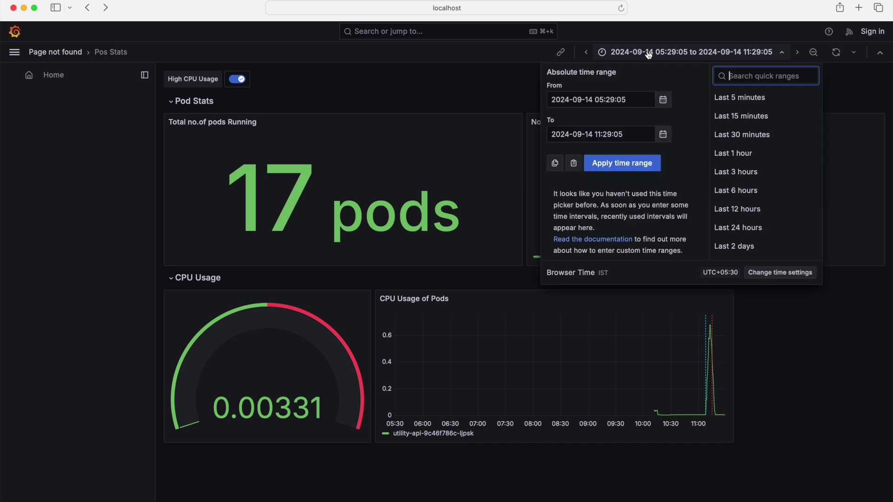
click(746, 134)
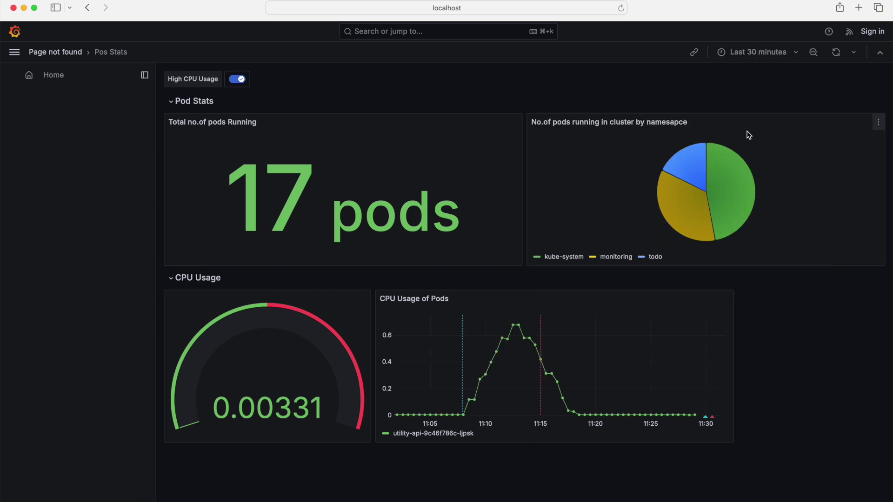
mouse_move(516, 354)
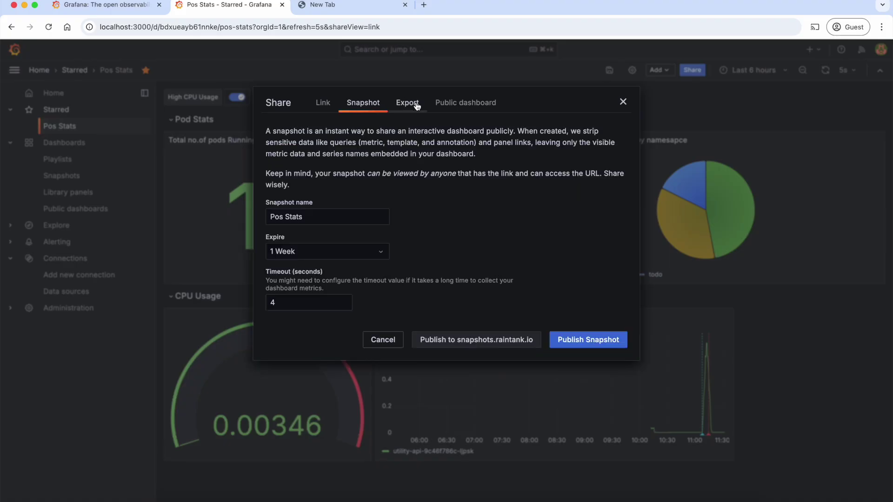
Back in Chrome, export the Pos Stats dashboard to a JSON file and close the Share dialog.
click(417, 105)
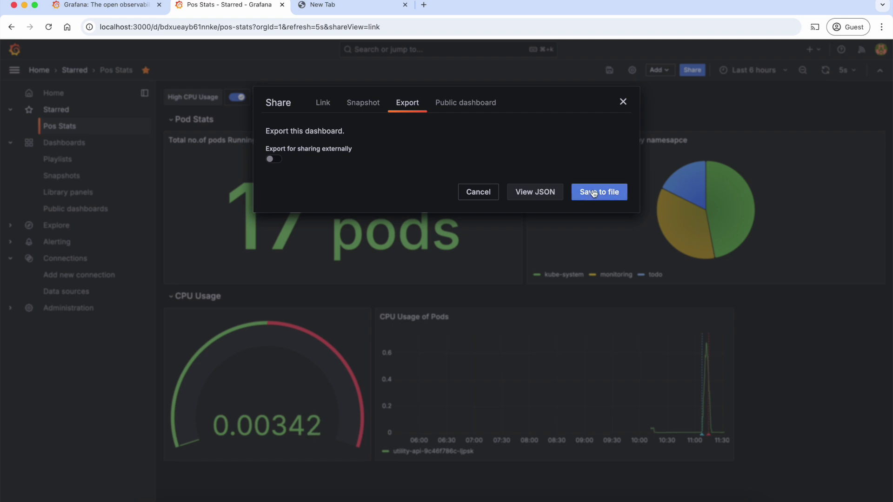
click(594, 194)
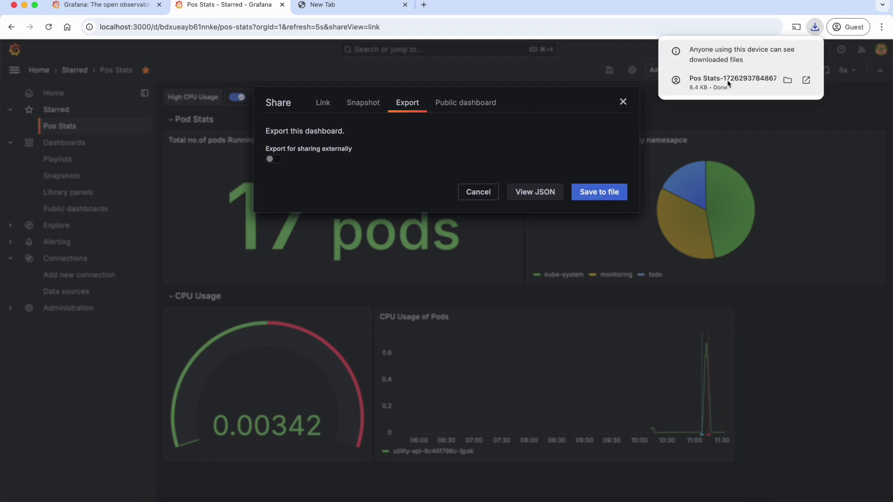
click(623, 102)
Import the exported dashboard file as "Pos Stats - Copy" with the UID bdxueayb61nnke1.
click(64, 143)
click(858, 106)
click(846, 162)
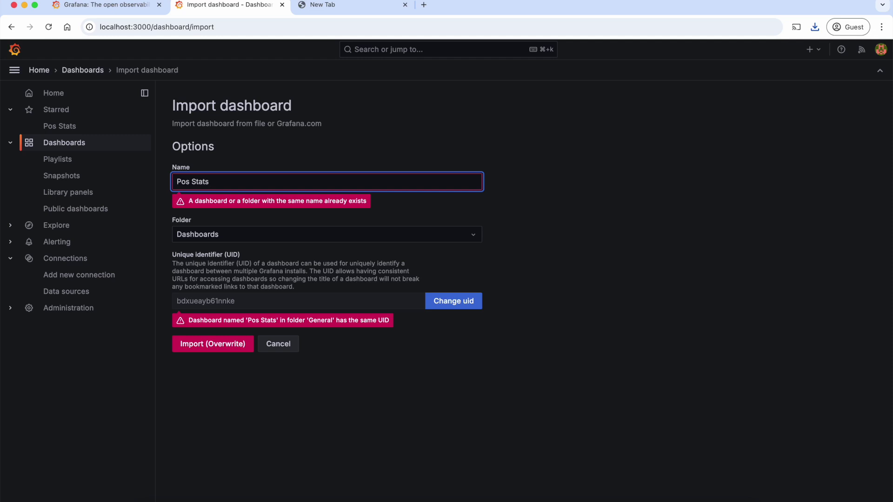
text(- Copy)
click(431, 287)
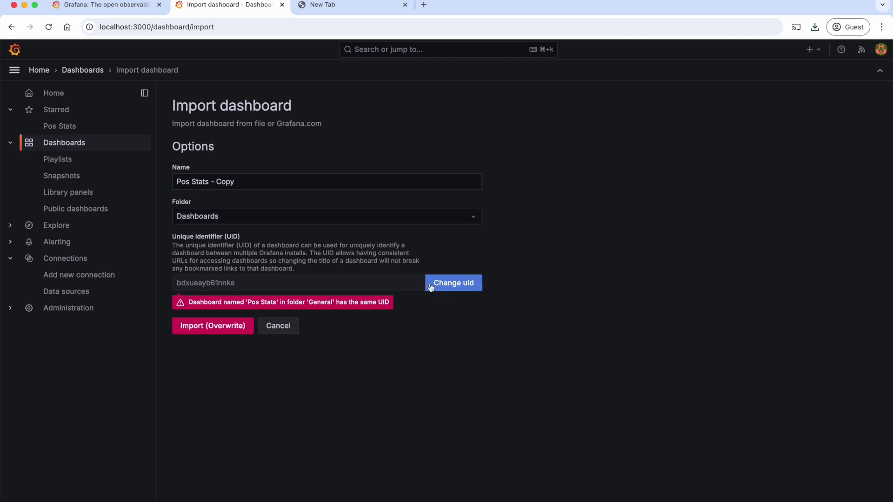
click(453, 283)
click(453, 283)
text(1)
click(191, 309)
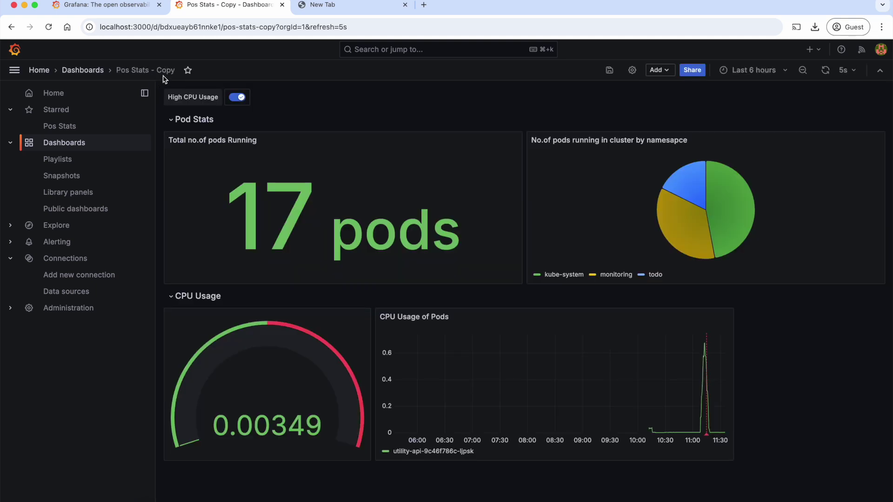
Remove the CPU Usage of Pods panel from Pos Stats - Copy and save the dashboard with the note "Deleted graph".
click(73, 145)
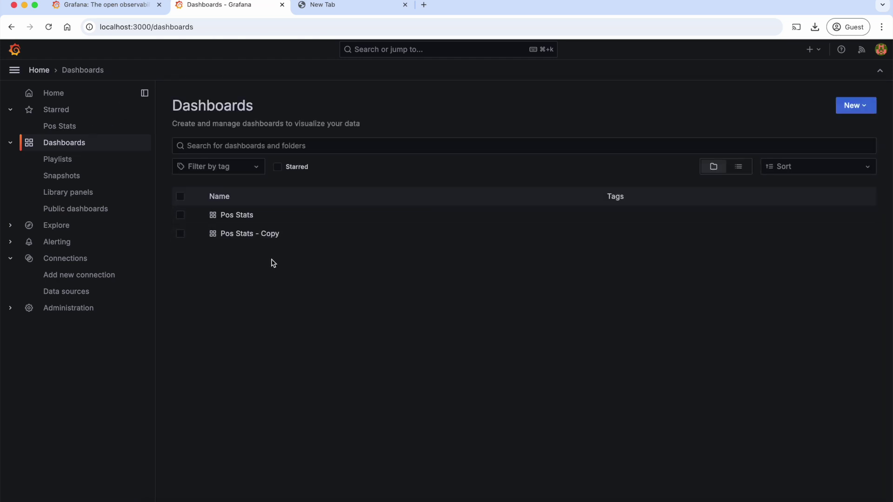
click(241, 233)
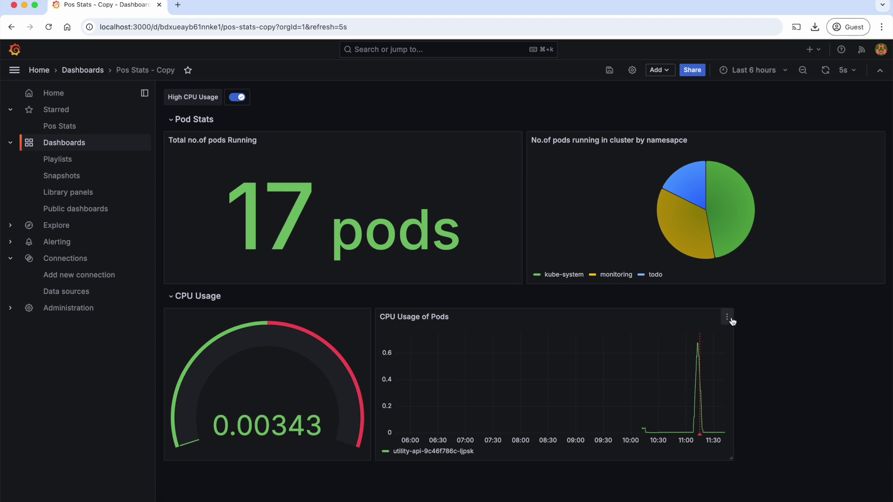
click(727, 319)
click(673, 446)
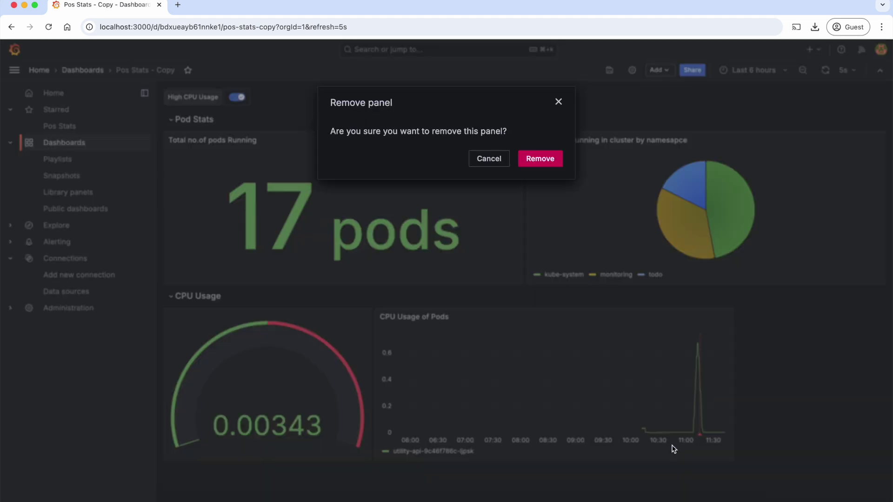
click(552, 161)
click(610, 70)
click(556, 174)
text(Deleted graph)
click(517, 228)
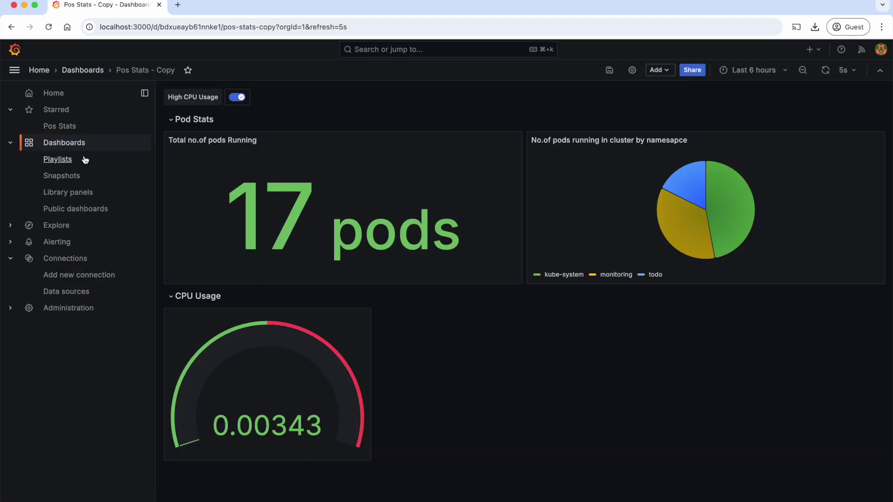
Make the original Pos Stats dashboard public, acknowledging all three conditions, and copy its generated public URL.
click(70, 144)
click(237, 214)
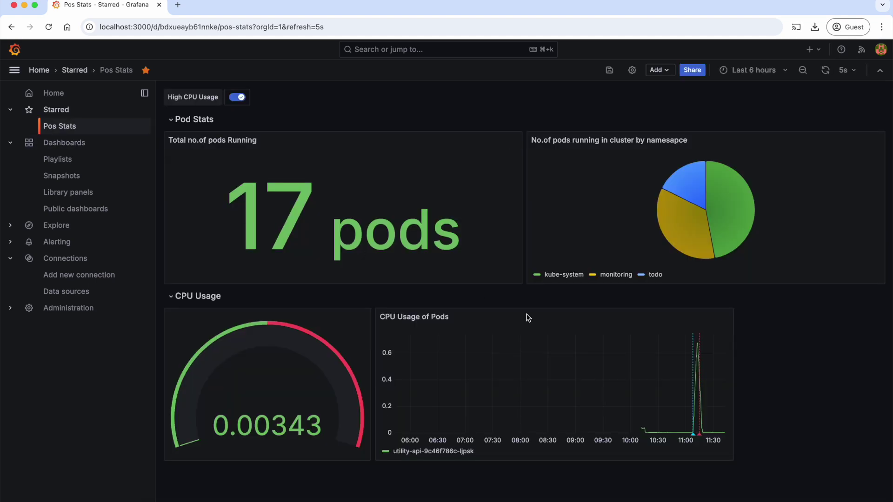
click(693, 71)
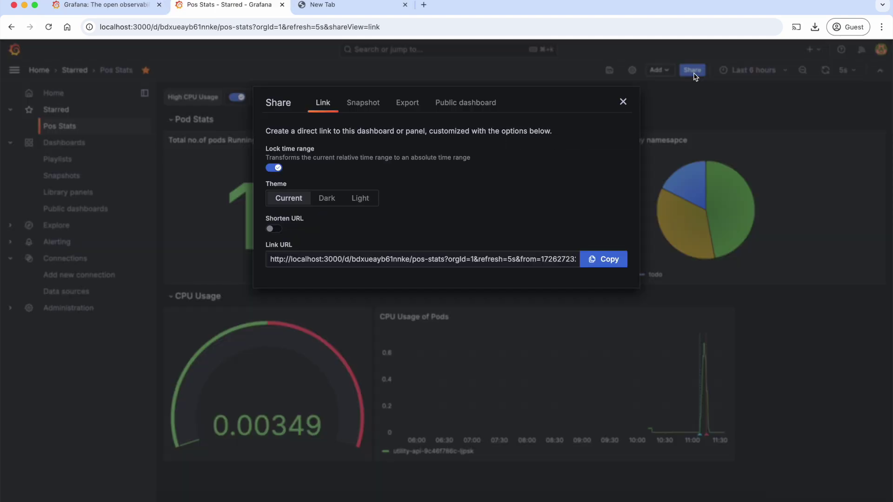
click(468, 106)
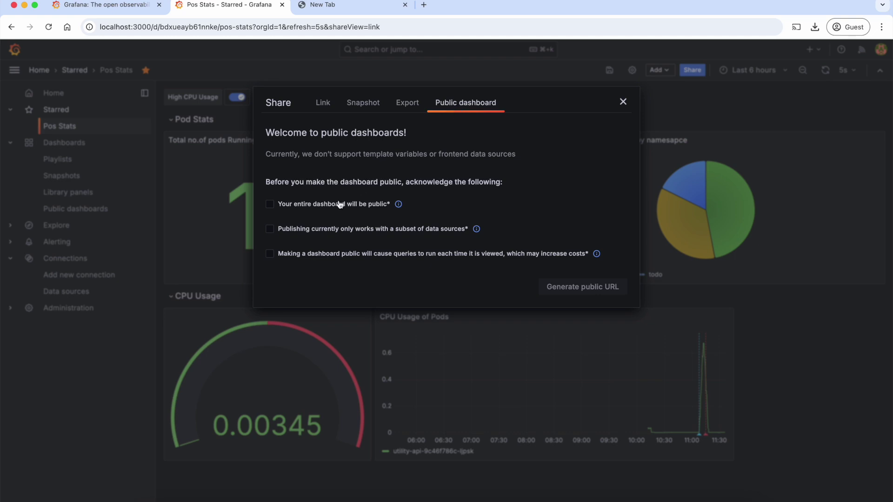
click(270, 205)
click(270, 229)
click(271, 255)
click(592, 286)
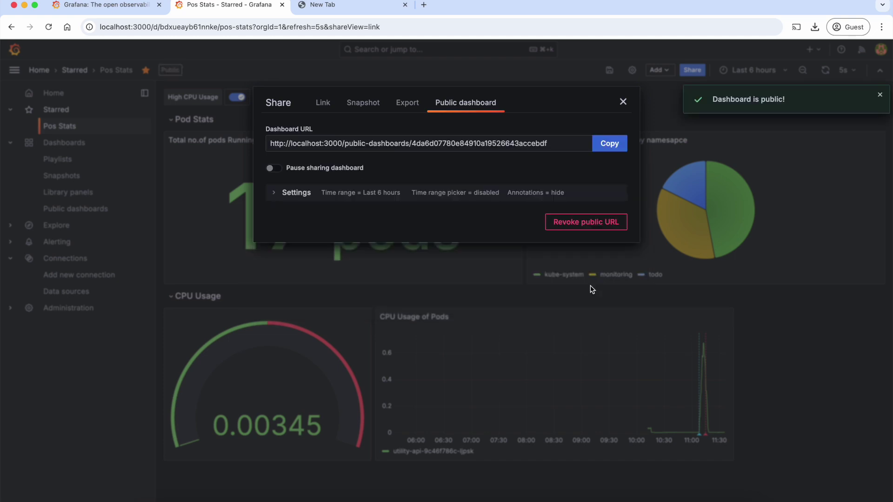
click(609, 145)
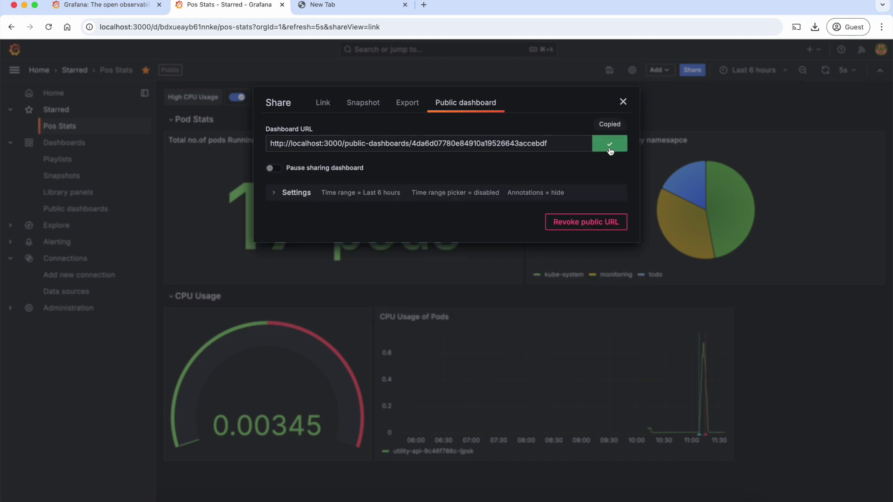
Switch to Safari and open the copied public dashboard URL in a new tab.
click(657, 500)
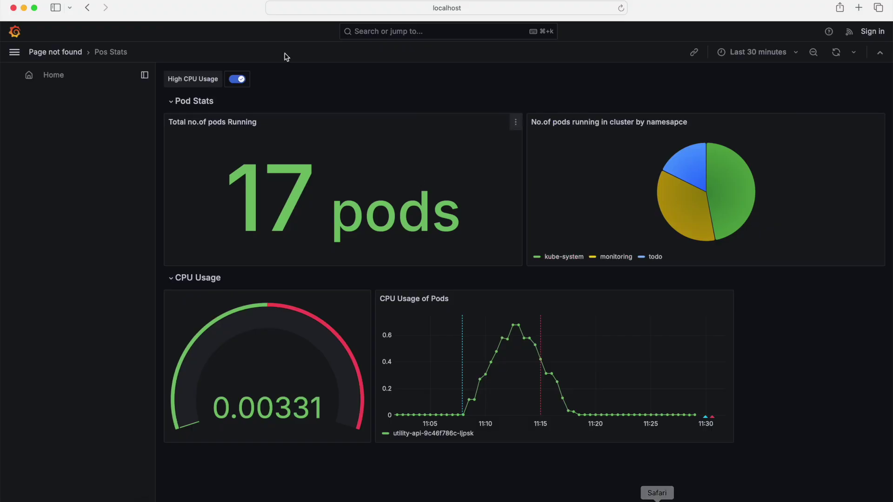
click(860, 8)
key(super+v)
key(Return)
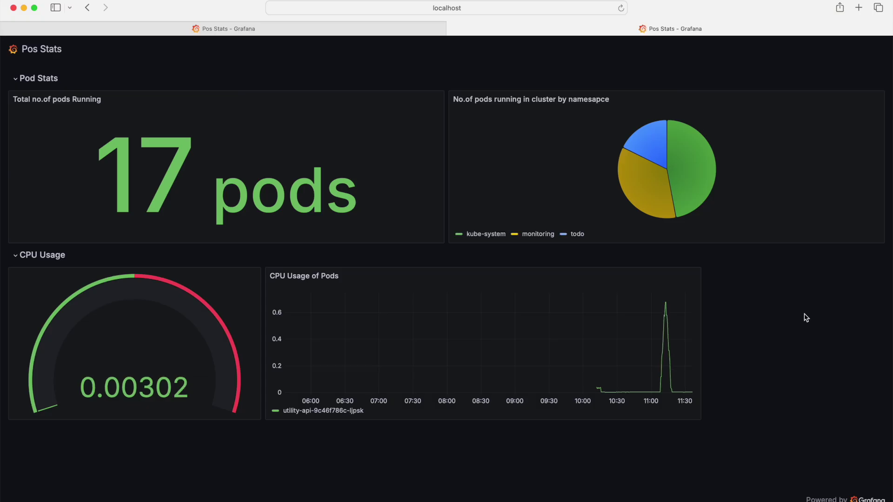
Back in Chrome, pause public sharing of the Pos Stats dashboard, and reload its public page in Safari.
click(325, 501)
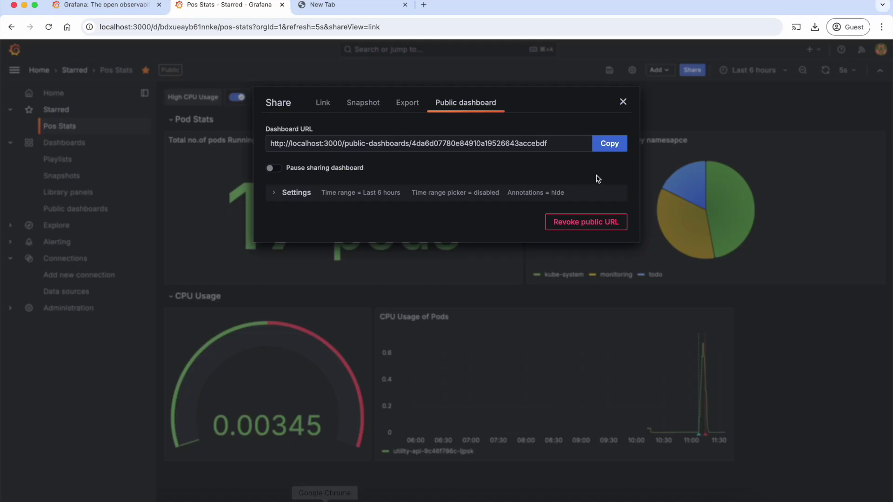
click(272, 169)
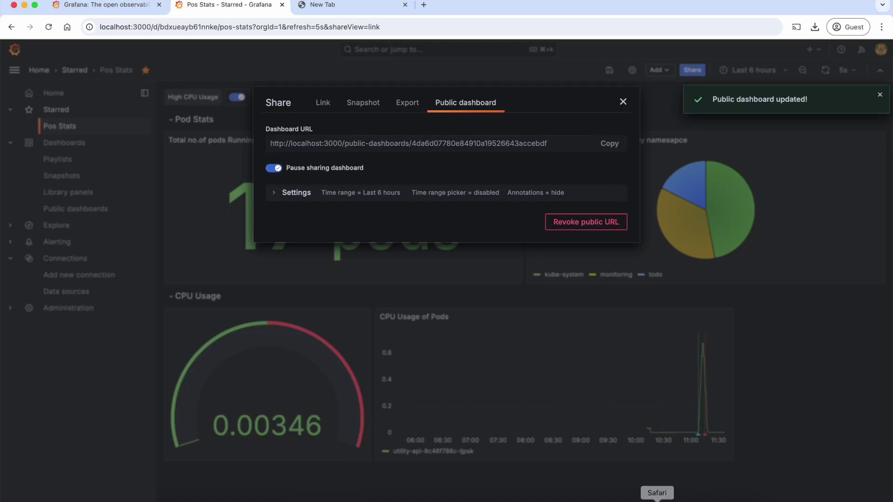
click(660, 499)
click(621, 8)
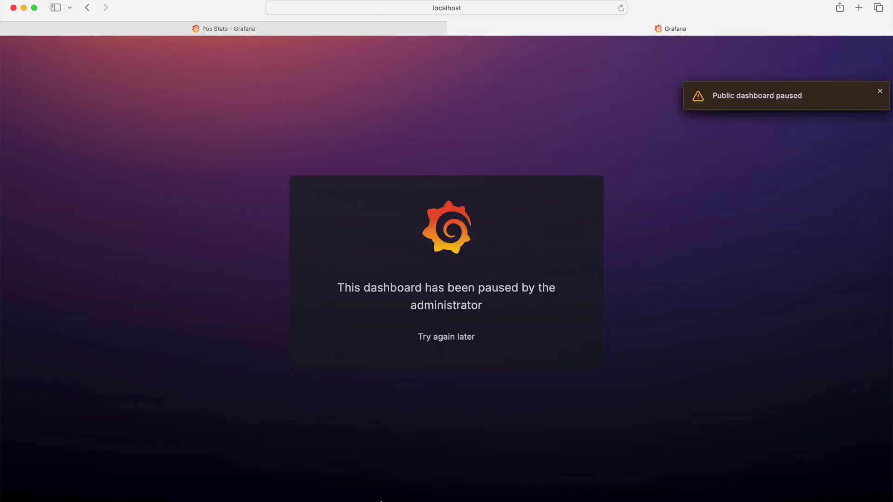
In Chrome, revoke the public URL of the Pos Stats dashboard, and reload its public page in Safari.
click(324, 499)
click(570, 217)
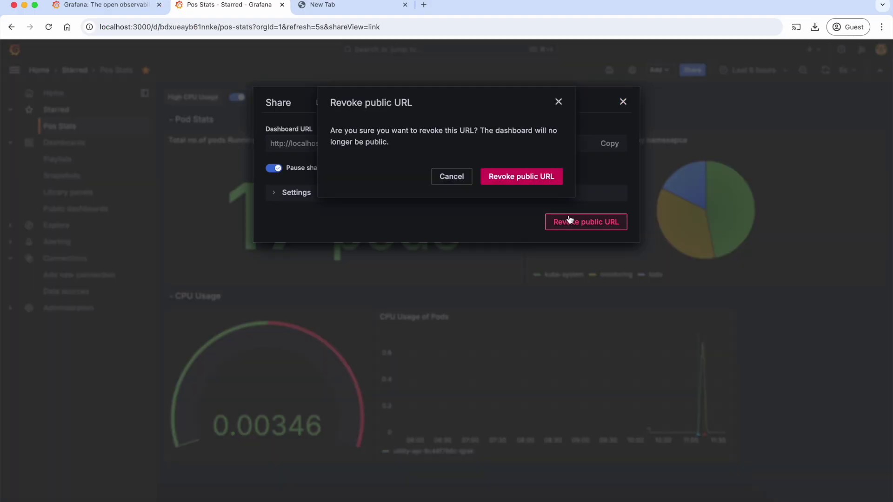
click(539, 179)
click(657, 500)
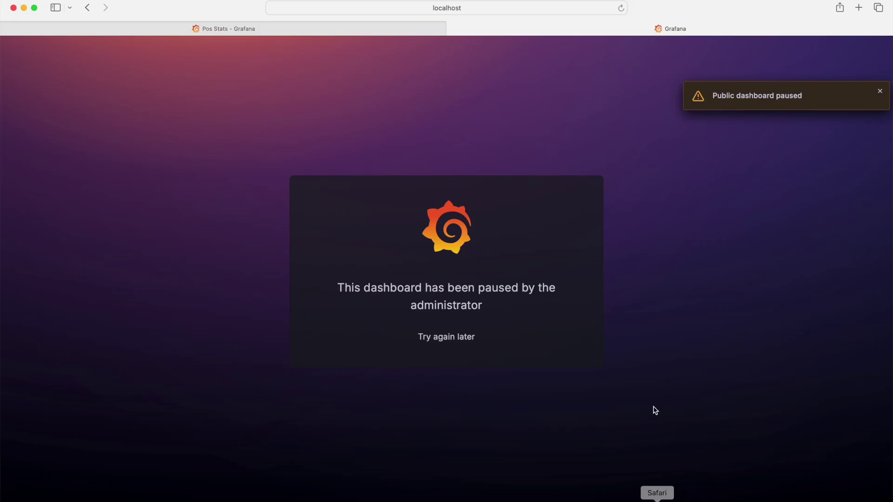
click(621, 9)
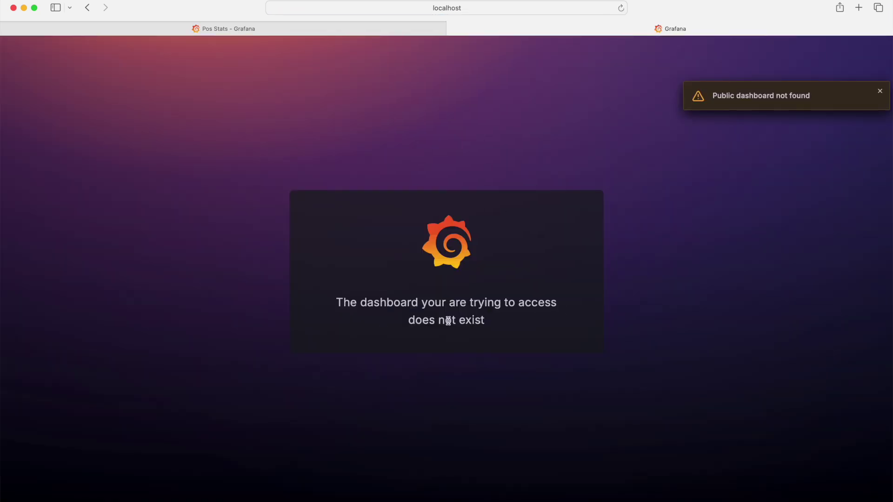
Return to Chrome, close the Share dialog, and view the lists of snapshots and public dashboards.
key(super+Tab)
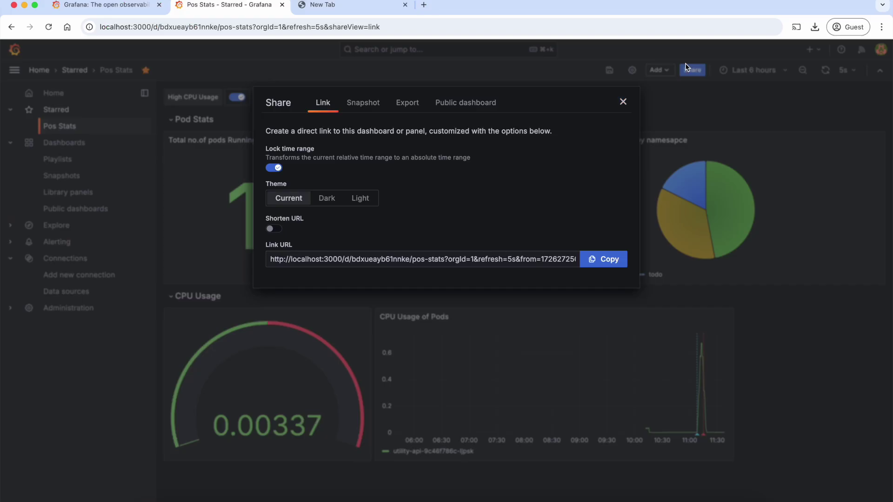
click(622, 102)
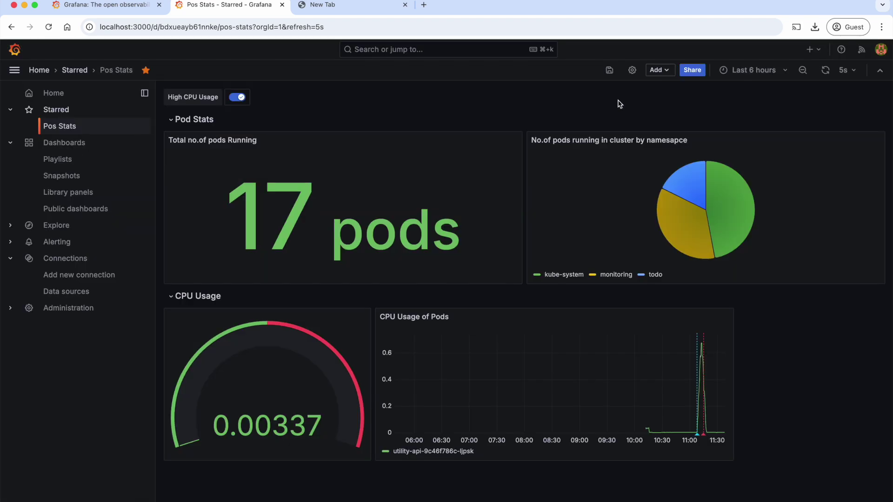
click(47, 176)
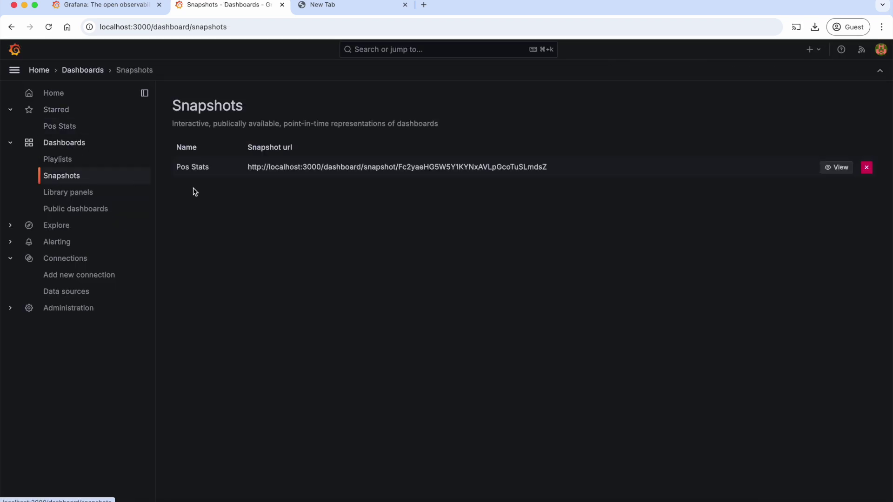
click(88, 214)
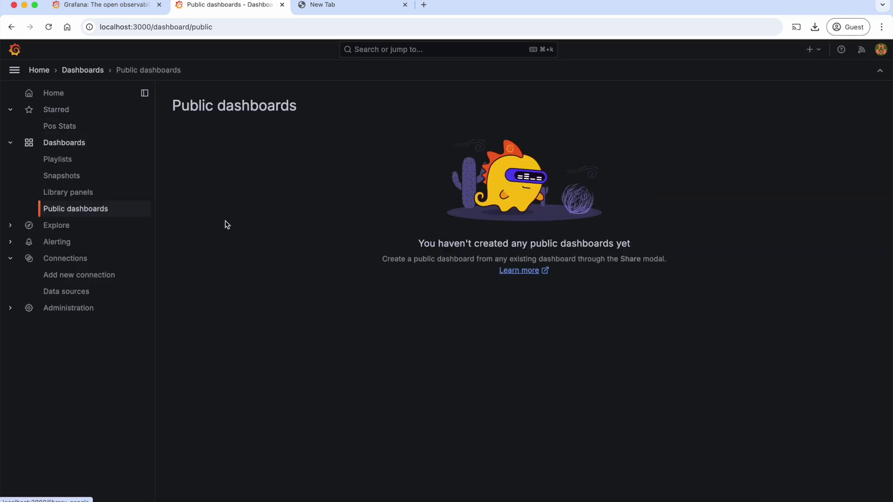
Start a new playlist named "Pod metrics" with an interval of 2s.
click(59, 160)
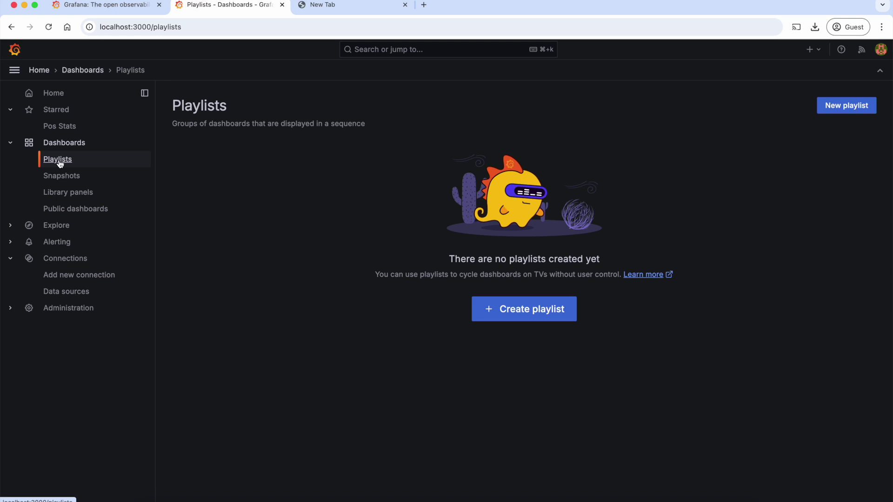
click(492, 315)
click(245, 157)
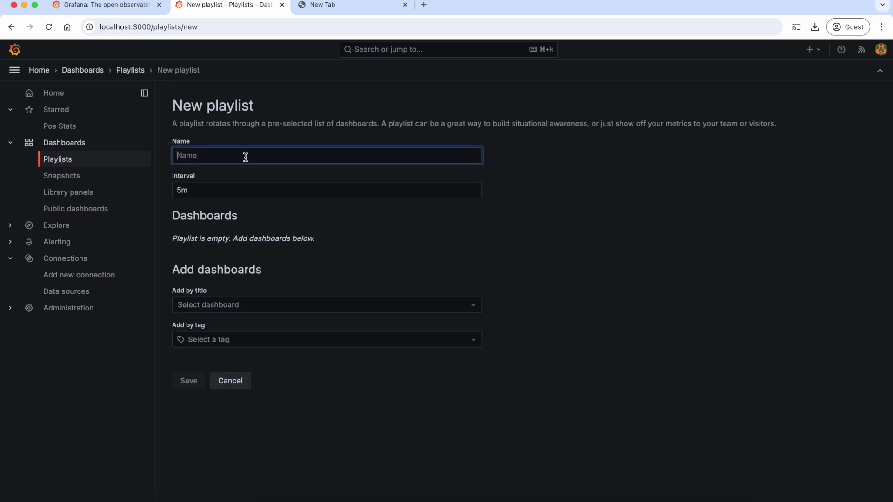
text(Pod metrics)
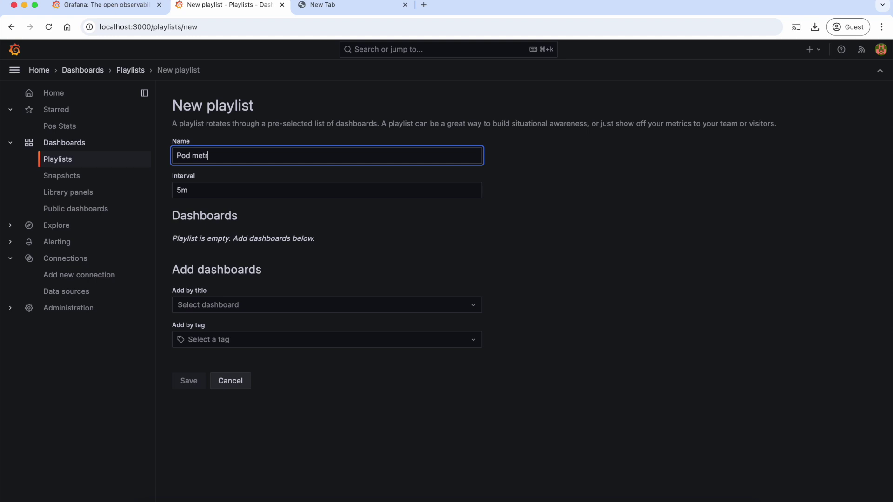
click(223, 188)
key(BackSpace)
key(BackSpace)
text(2s)
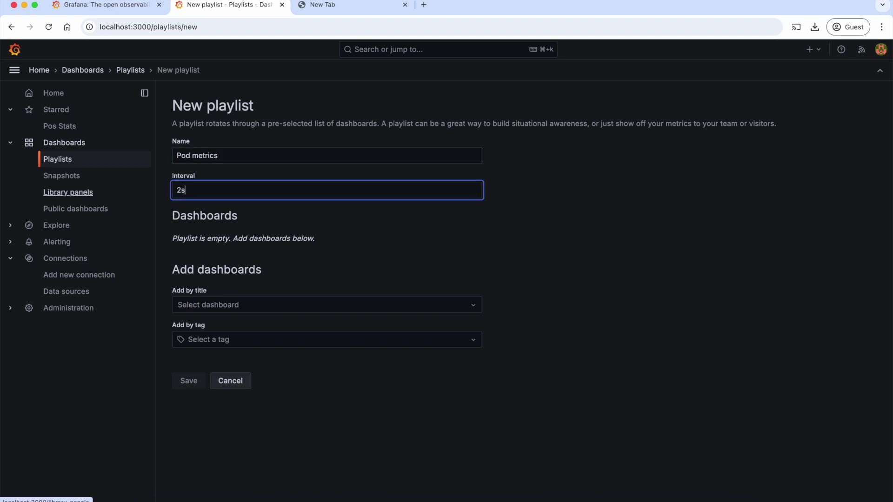
Add the dashboards Pos Stats and Pos Stats - Copy to the playlist and save it.
click(243, 308)
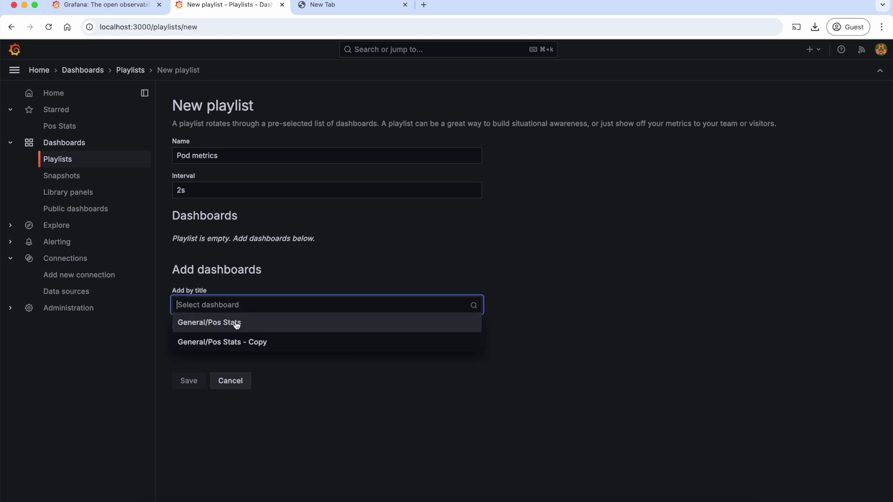
click(236, 324)
click(249, 314)
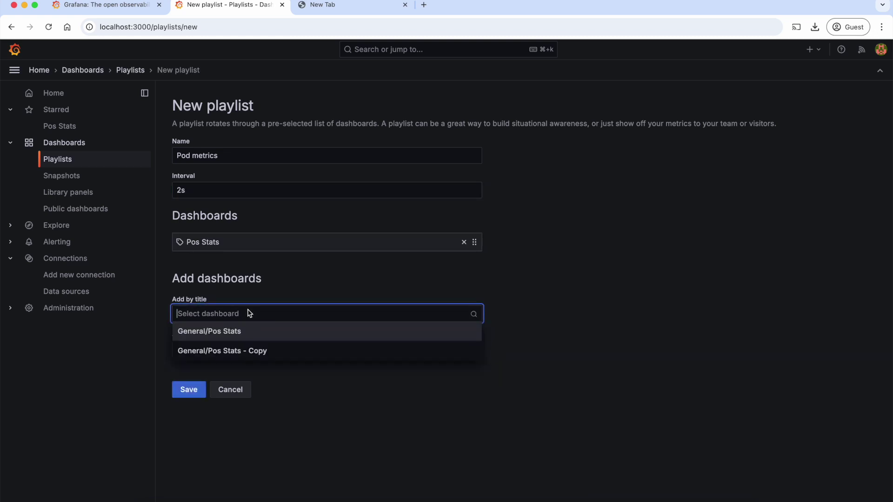
click(239, 350)
click(192, 414)
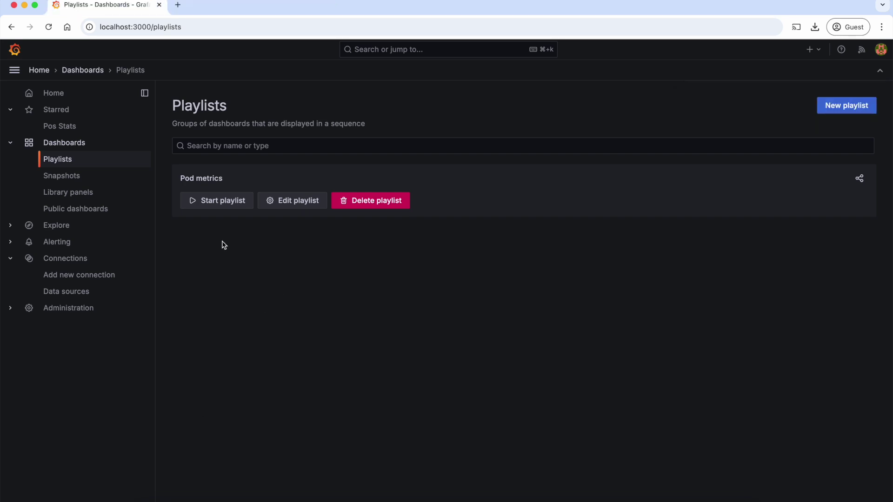
Start the Pod metrics playlist in Kiosk mode.
click(193, 203)
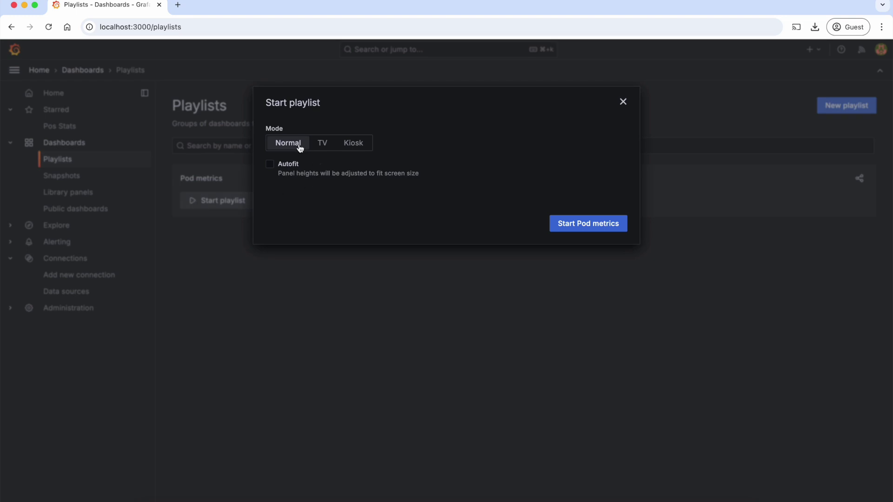
click(358, 147)
click(613, 226)
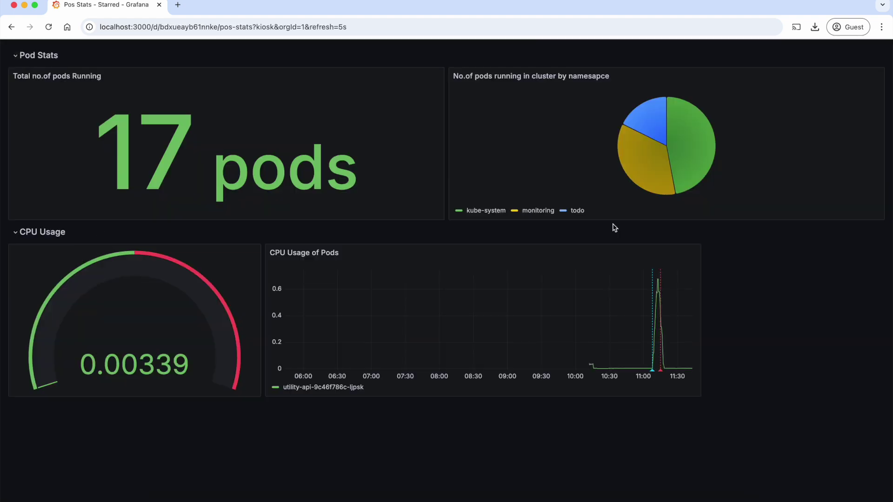
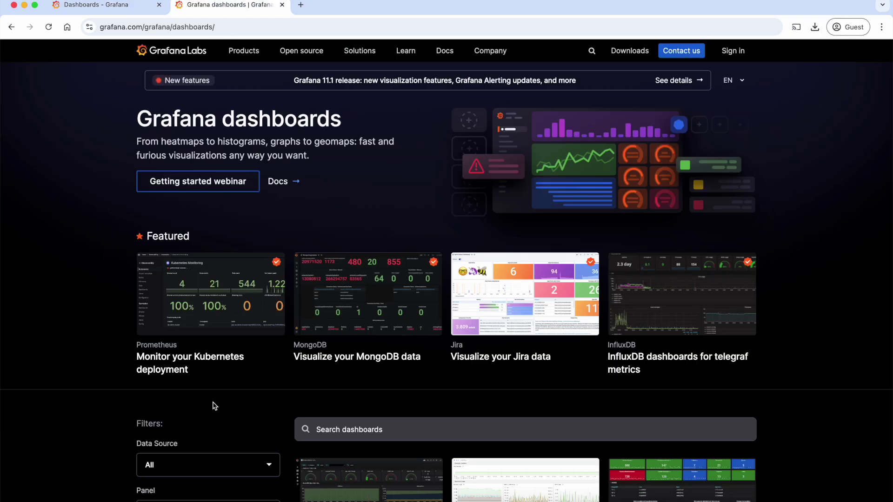
Filter the grafana.com dashboard library by the Prometheus data source.
scroll(214, 405, down, 7)
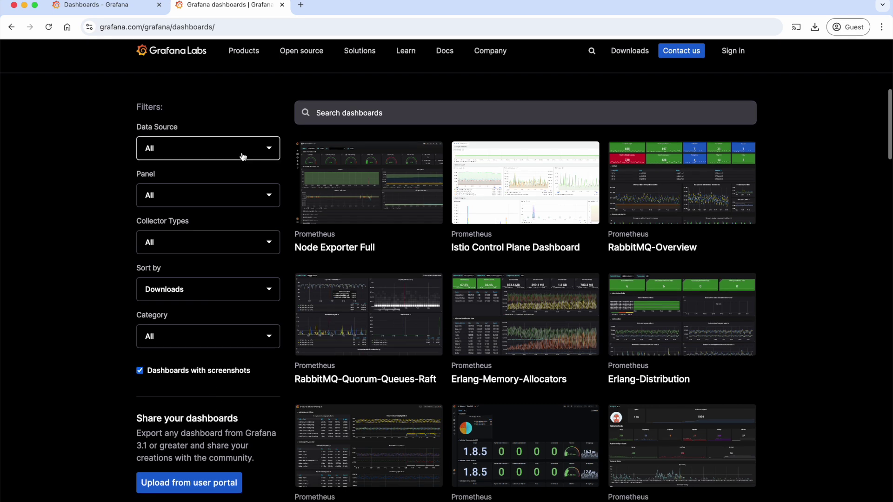
click(176, 152)
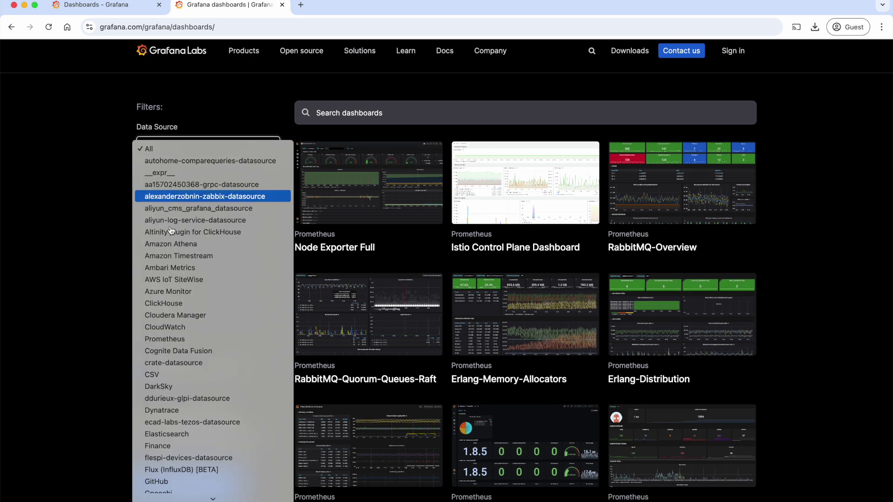
click(166, 344)
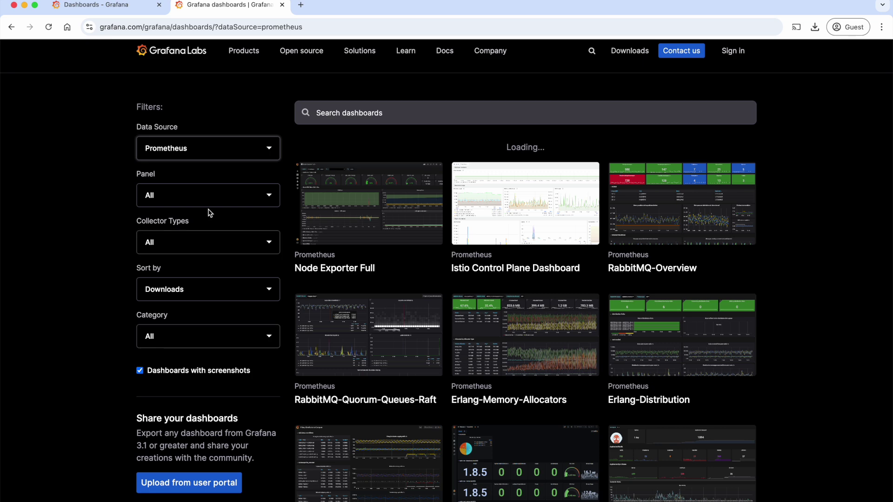
scroll(494, 347, up, 1)
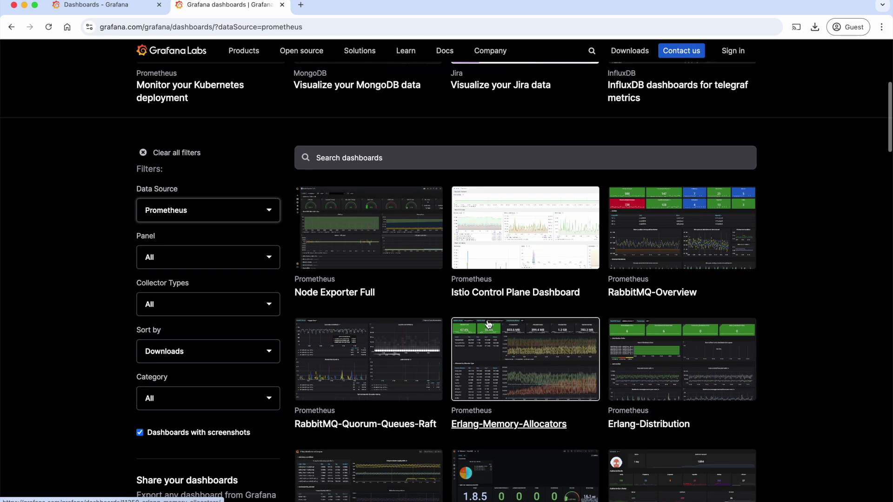
Open the Node Exporter Full dashboard page and copy its dashboard ID to the clipboard.
click(344, 293)
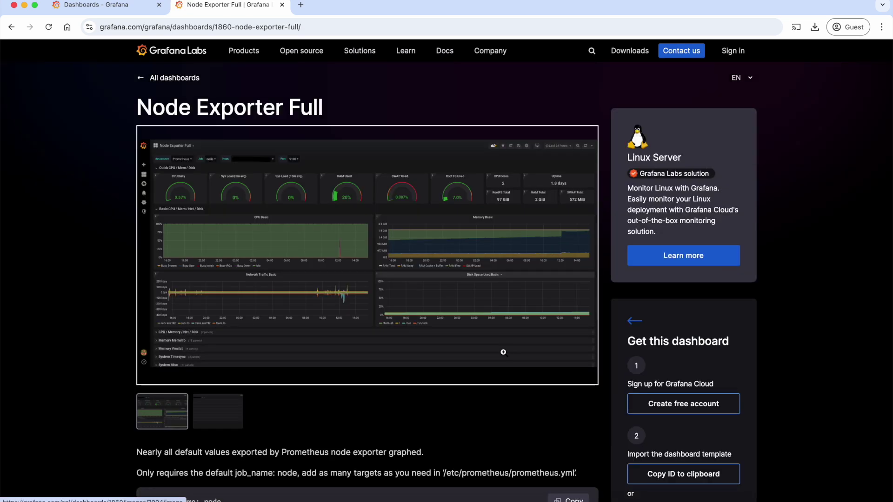
scroll(503, 352, down, 3)
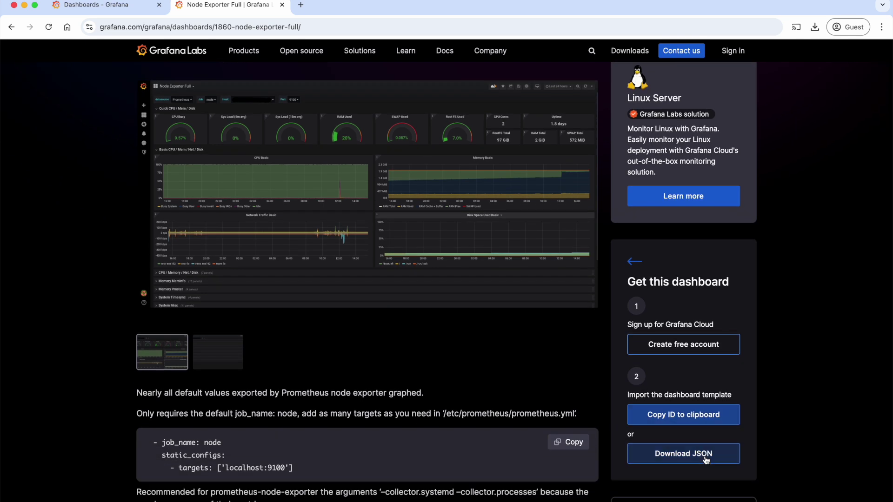
click(708, 422)
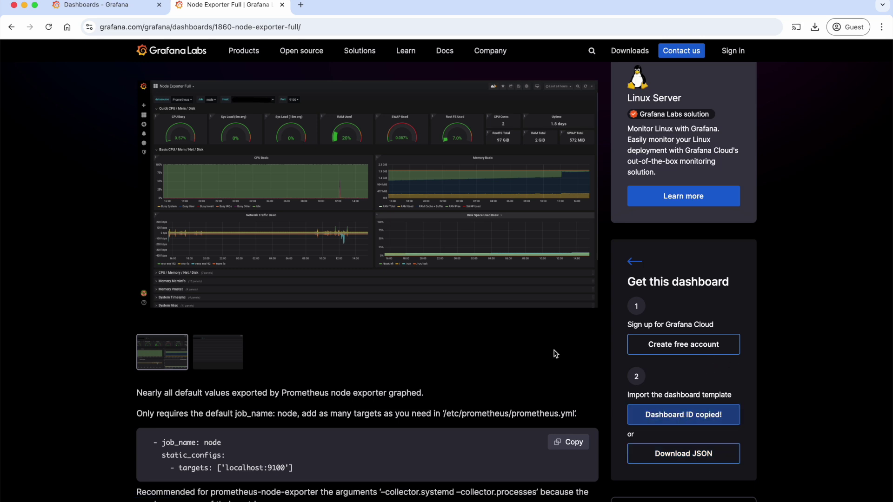
In the local Grafana instance, start a dashboard import and load the grafana.com dashboard with ID 1860.
click(112, 4)
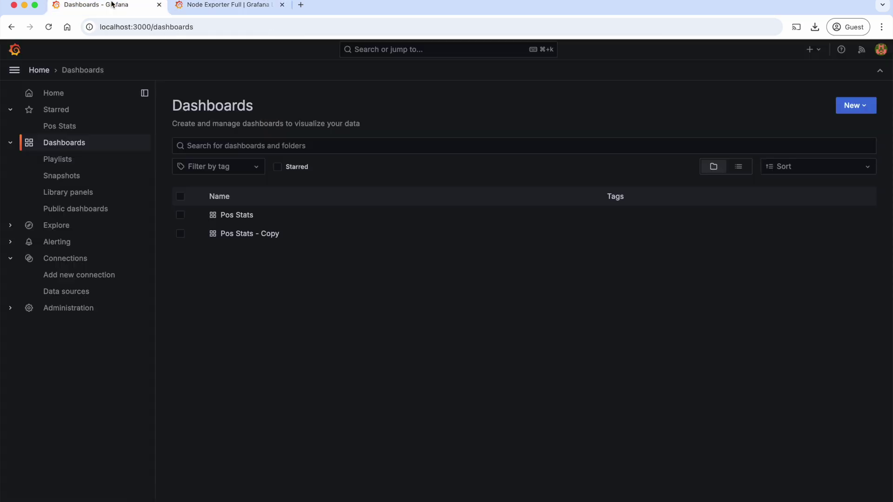
click(855, 106)
click(849, 161)
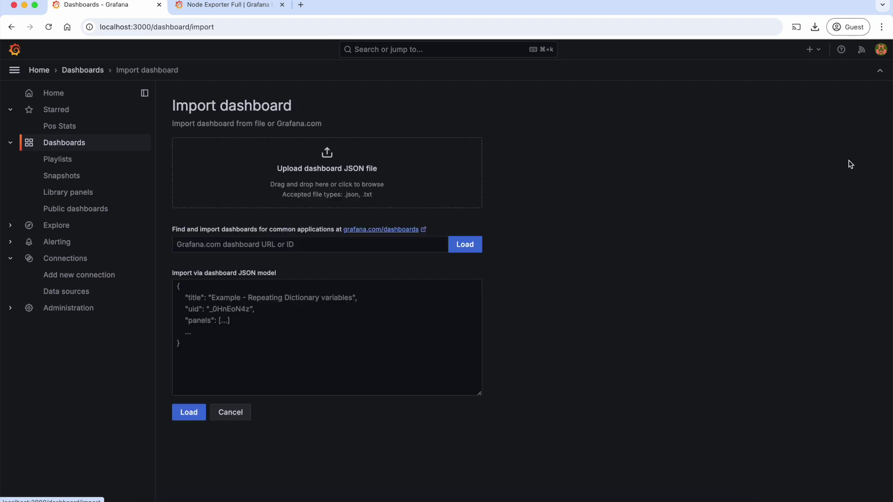
click(215, 245)
key(super+v)
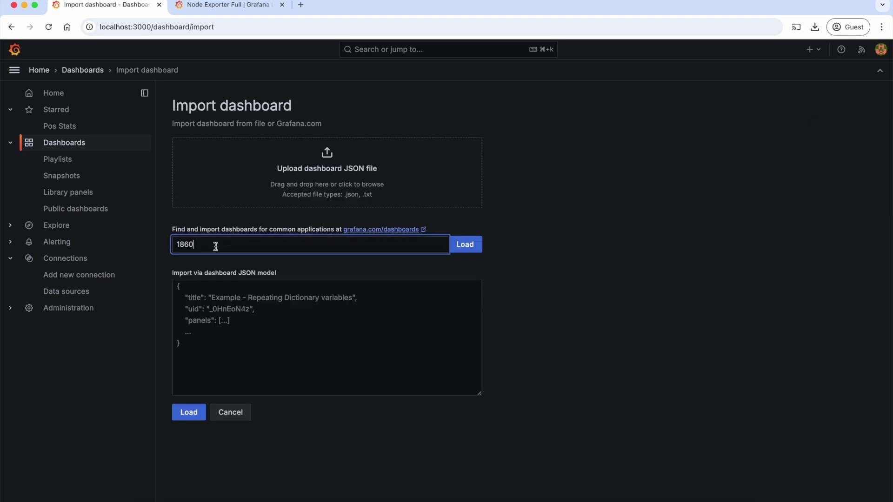
click(469, 244)
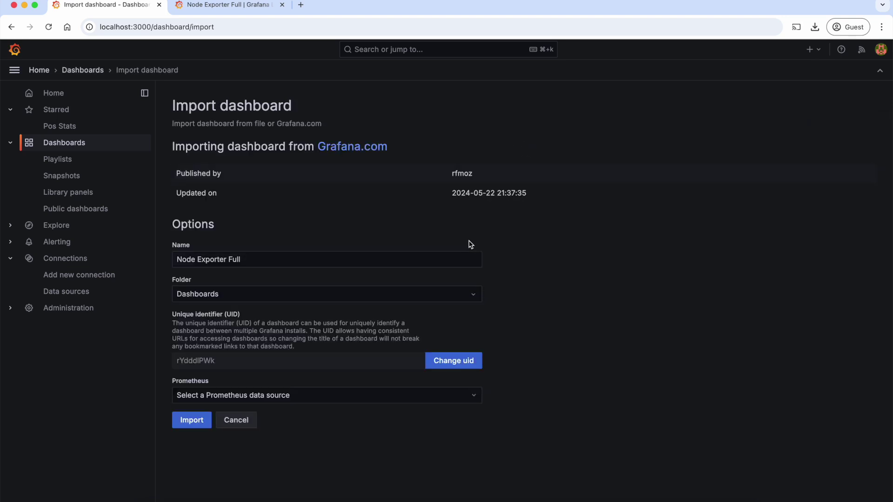
Select prometheus as the data source for Node Exporter Full and import the dashboard.
click(279, 396)
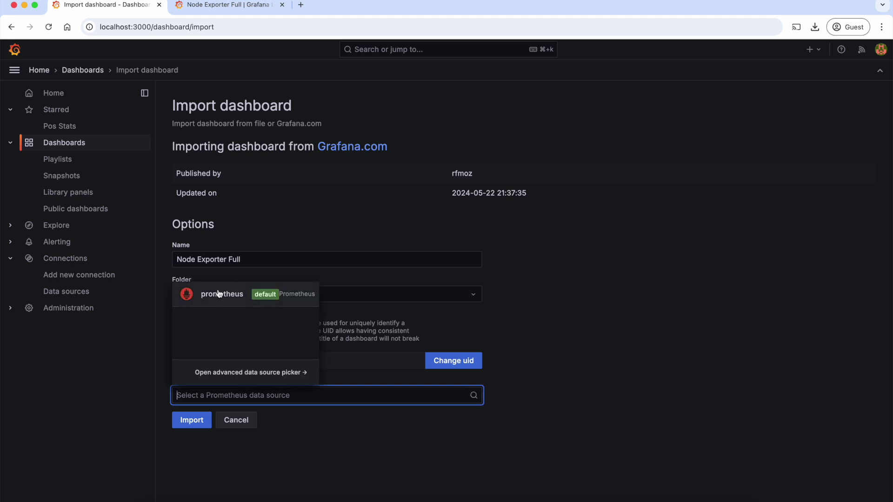
click(219, 294)
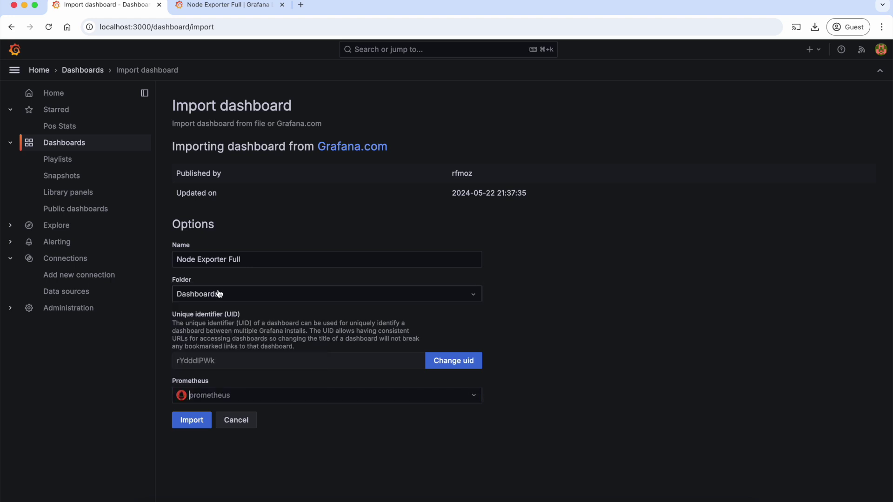
click(191, 421)
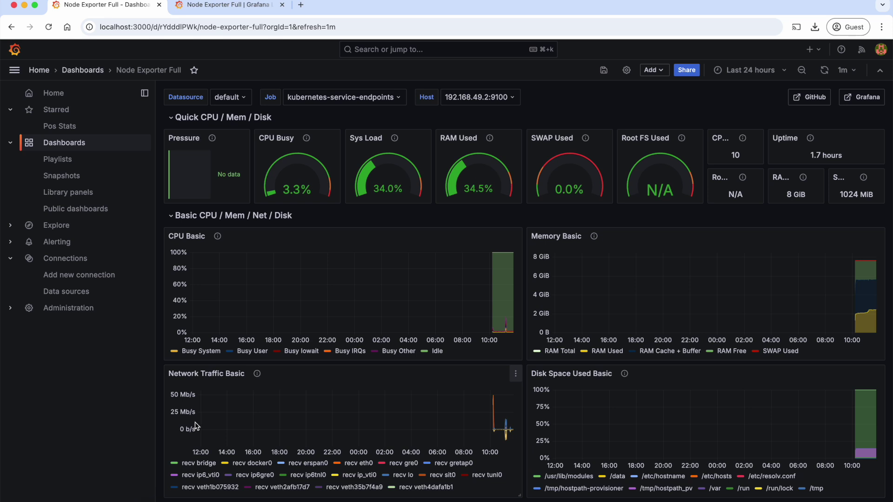
Create a new dashboard folder named Node metrics.
click(75, 144)
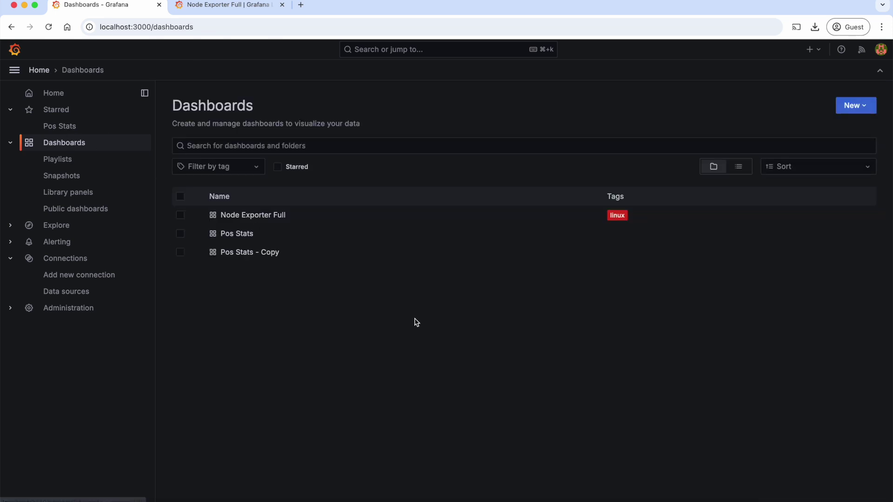
click(863, 107)
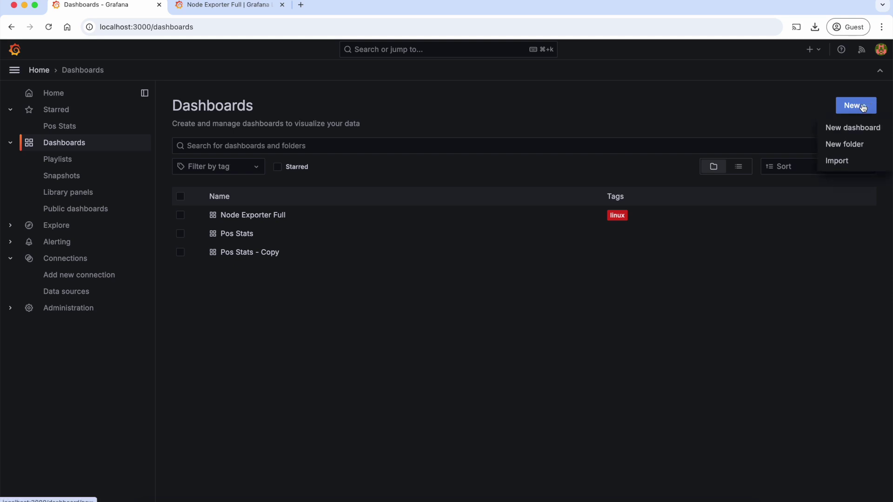
click(856, 145)
text(Node metrics)
click(744, 167)
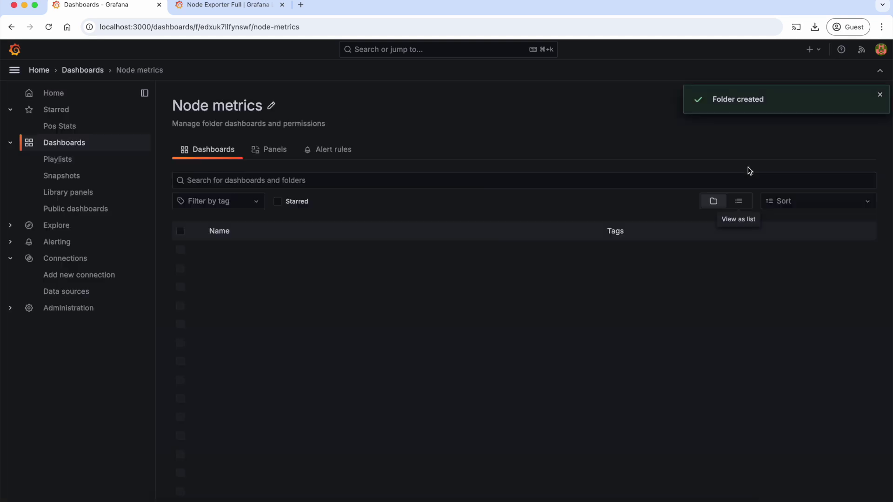
Move the Node Exporter Full dashboard from the dashboards list into the Node metrics folder.
click(73, 146)
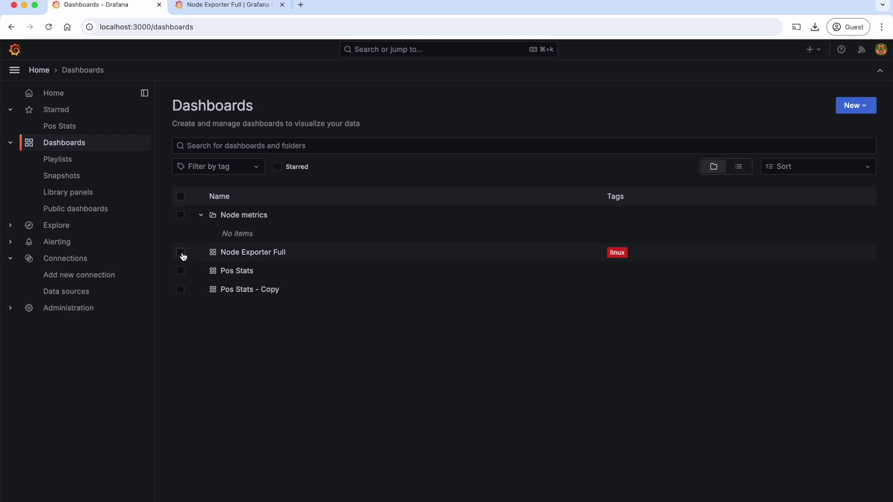
click(181, 253)
click(190, 166)
click(327, 179)
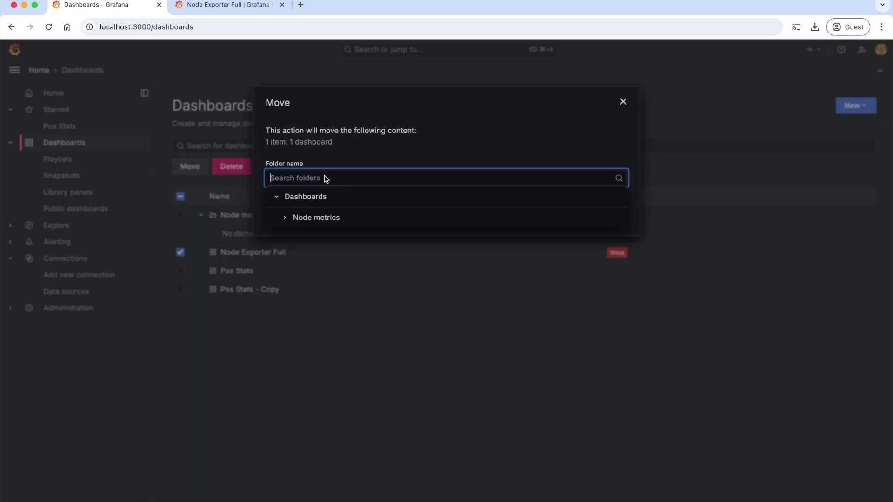
click(316, 217)
click(609, 215)
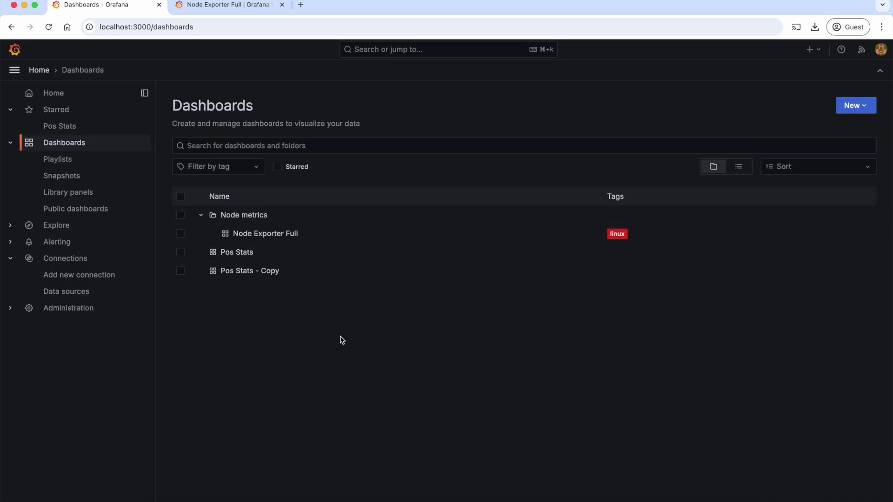
Open the Pos Stats dashboard.
click(247, 253)
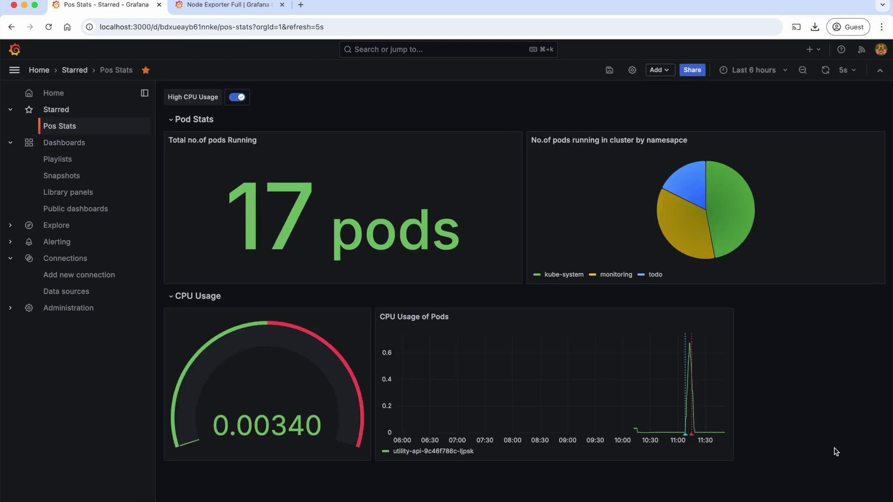